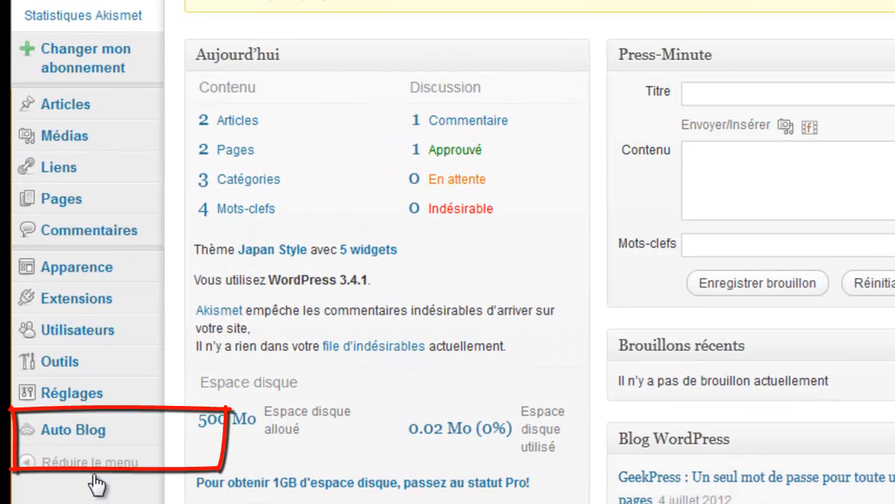
Deactivate and then reactivate the AutoBlog plugin in the installed extensions list
mouse_move(81, 399)
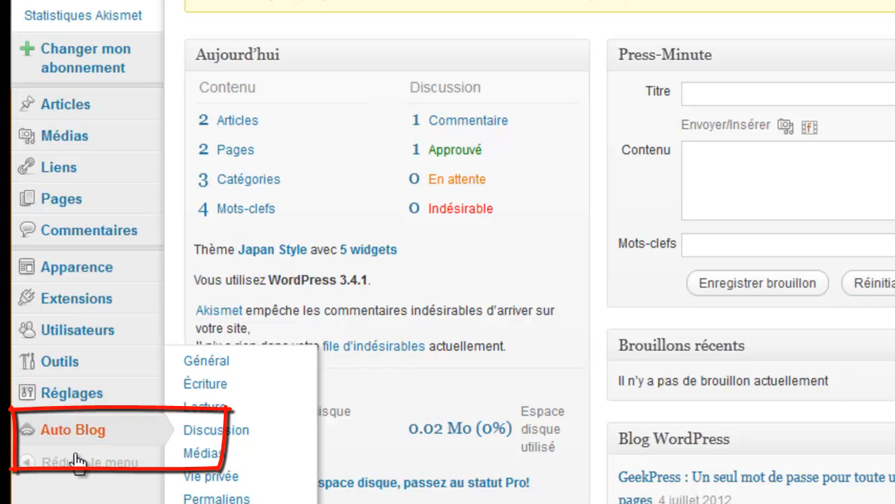
mouse_move(93, 442)
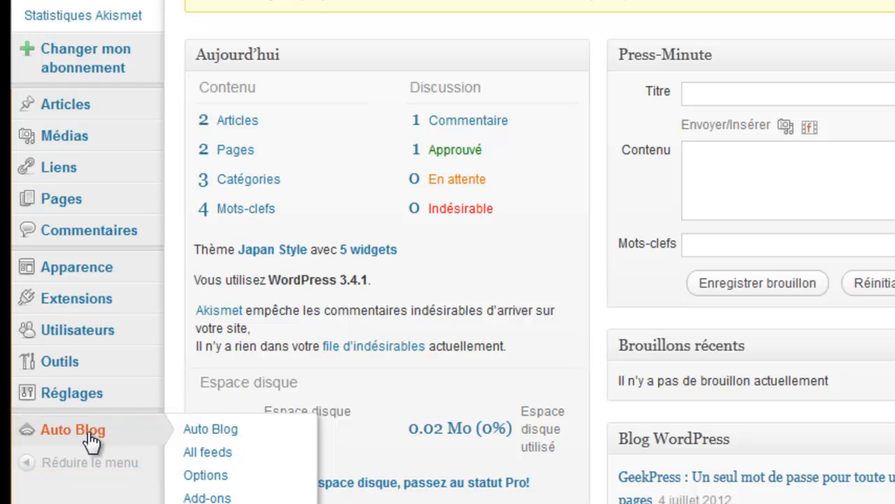
mouse_move(75, 309)
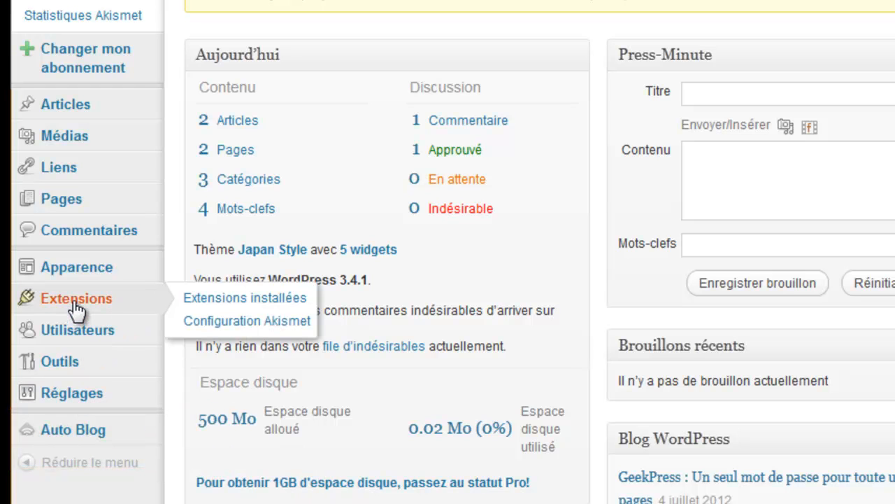
click(203, 300)
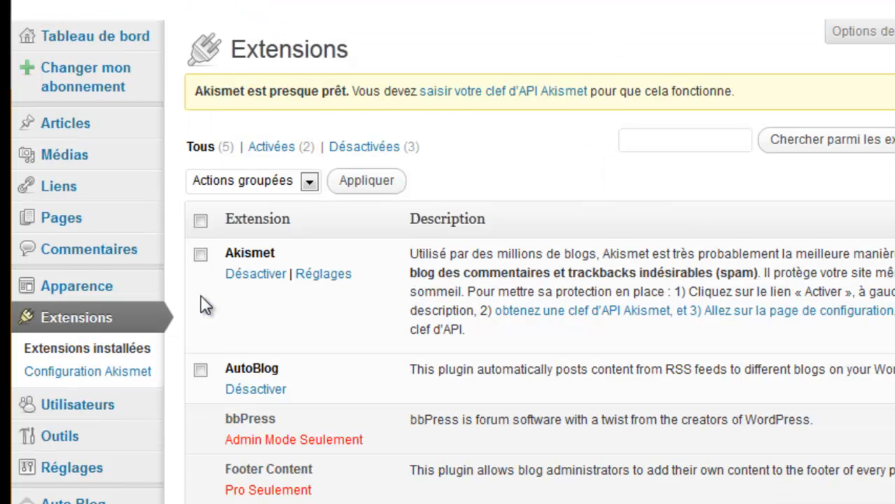
scroll(453, 252, down, 1)
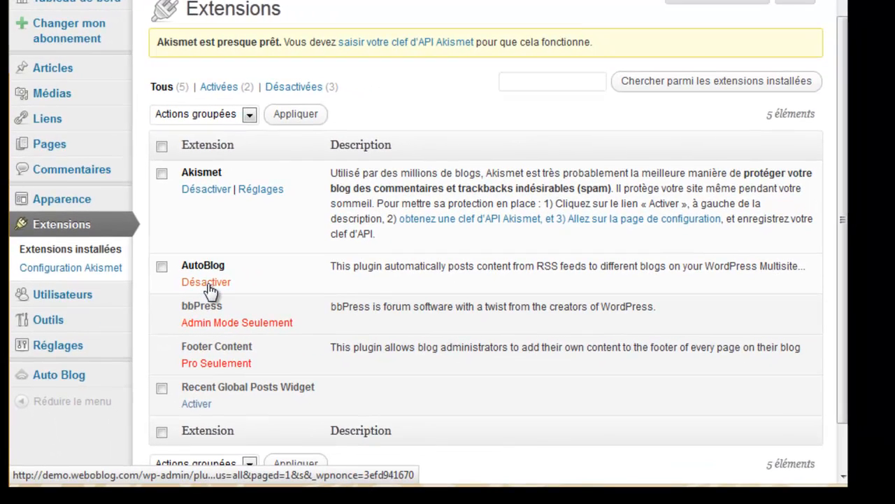
click(209, 285)
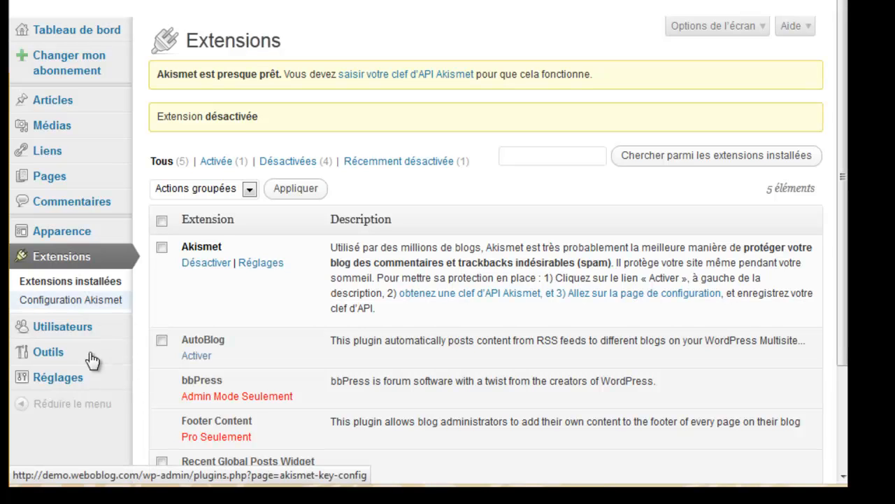
click(197, 356)
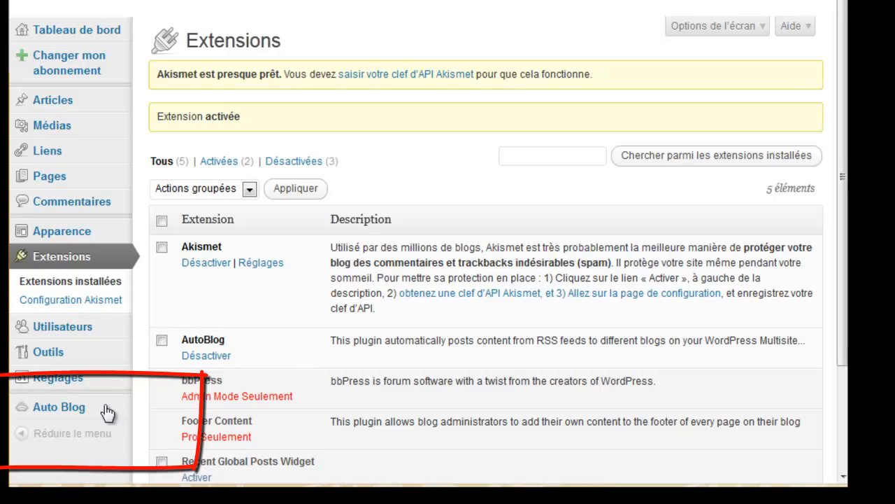
Go from the Auto Blog dashboard to the All feeds page, which lists no feeds yet
mouse_move(61, 408)
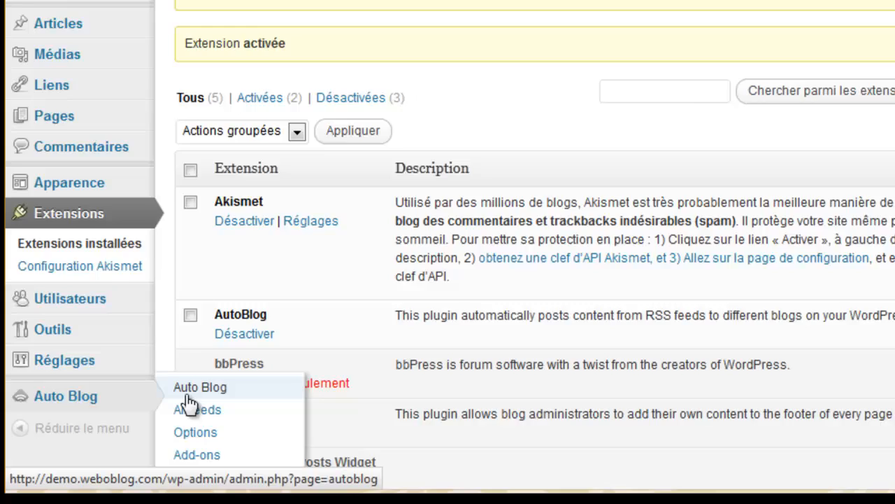
click(161, 405)
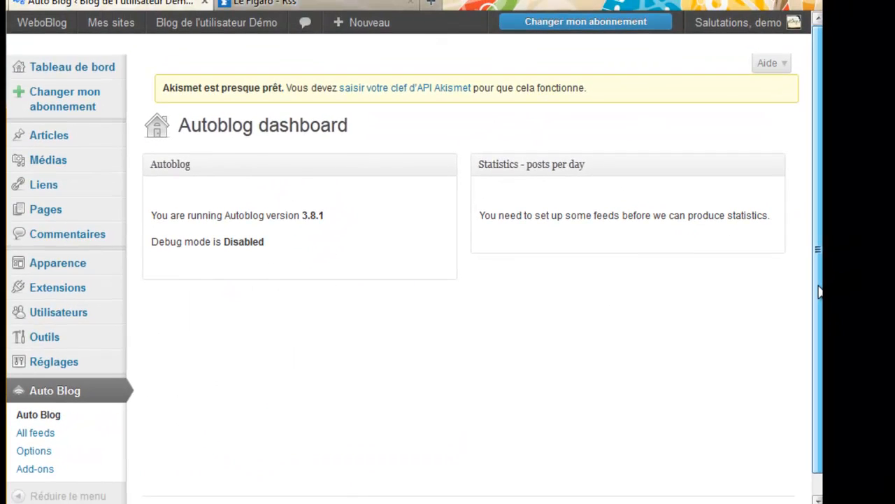
drag(817, 288, 819, 314)
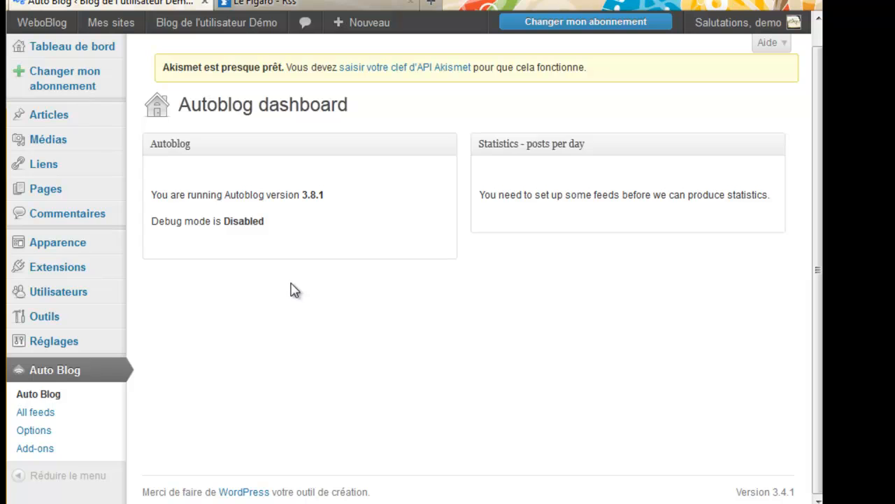
click(42, 415)
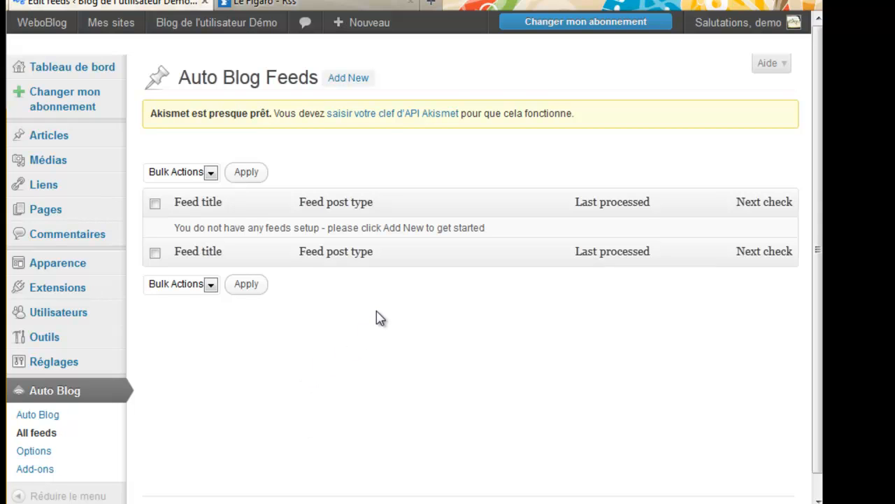
Start a blank Auto Blog new-feed form, then switch to the Le Figaro RSS listing
click(363, 79)
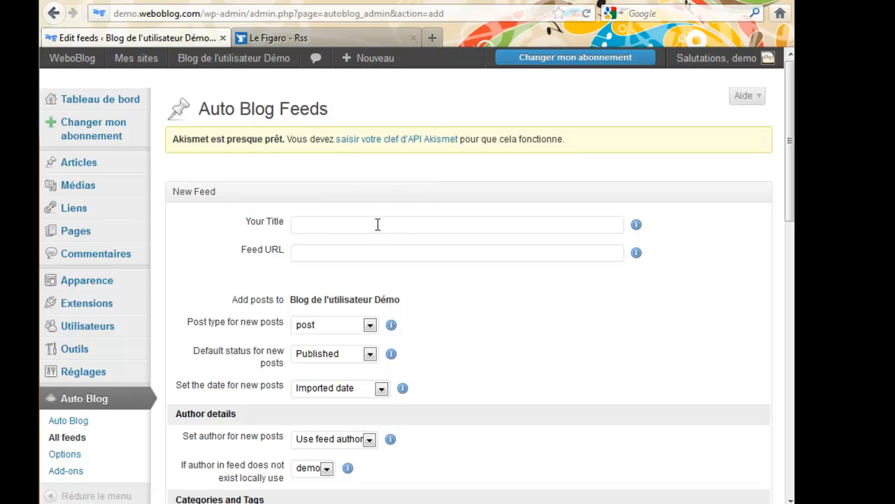
click(328, 39)
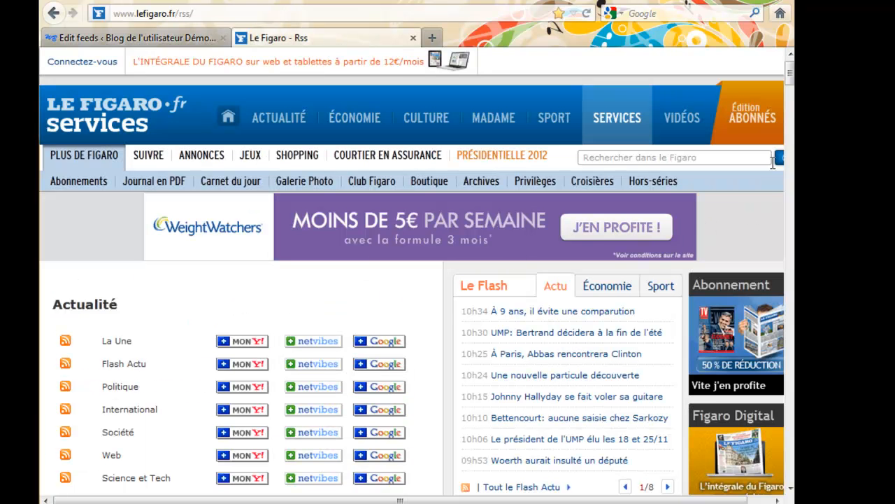
Open the Culture section's Voyages and Cinema RSS links each in a new tab
drag(790, 73, 789, 86)
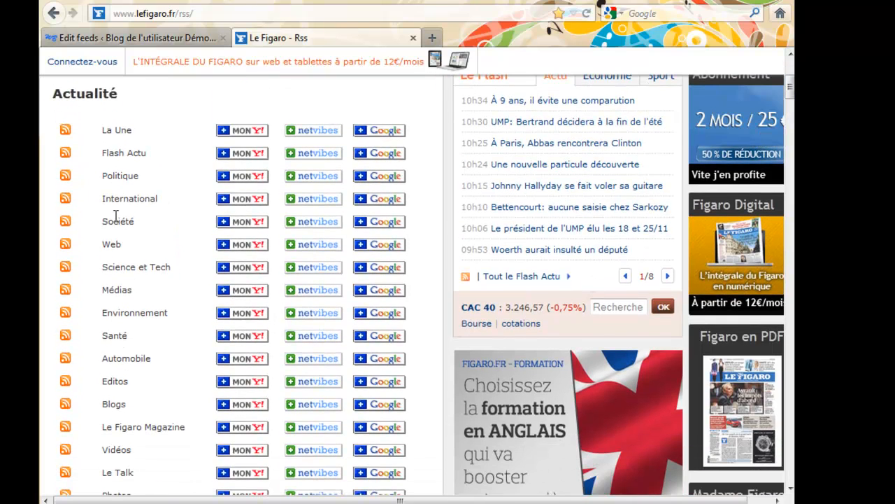
mouse_move(790, 100)
mouse_down()
mouse_move(789, 160)
mouse_move(788, 104)
mouse_move(788, 116)
mouse_up()
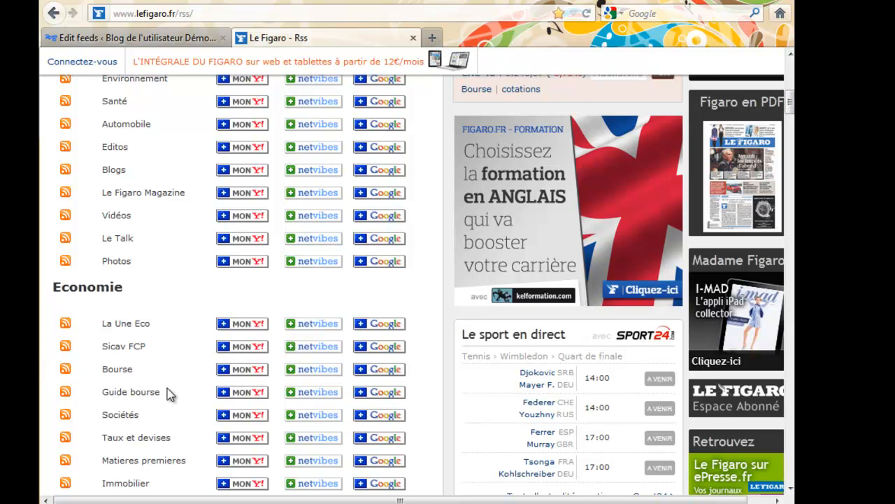
scroll(169, 395, up, 6)
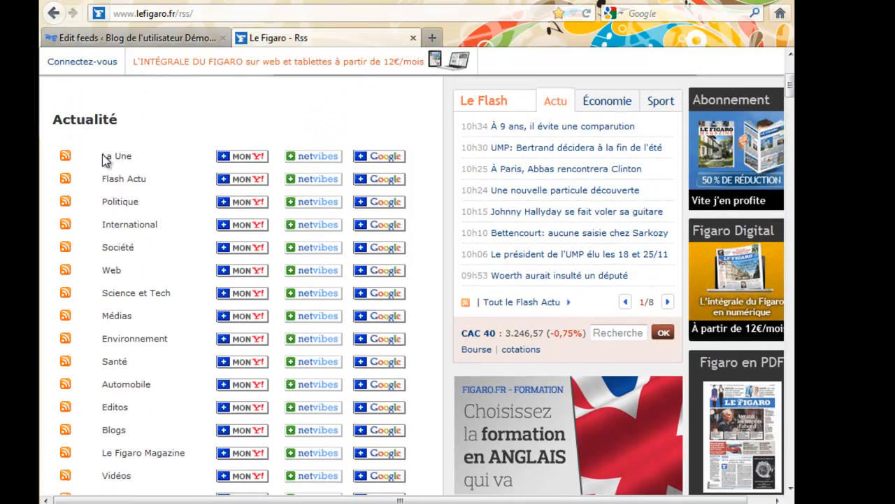
scroll(140, 425, down, 10)
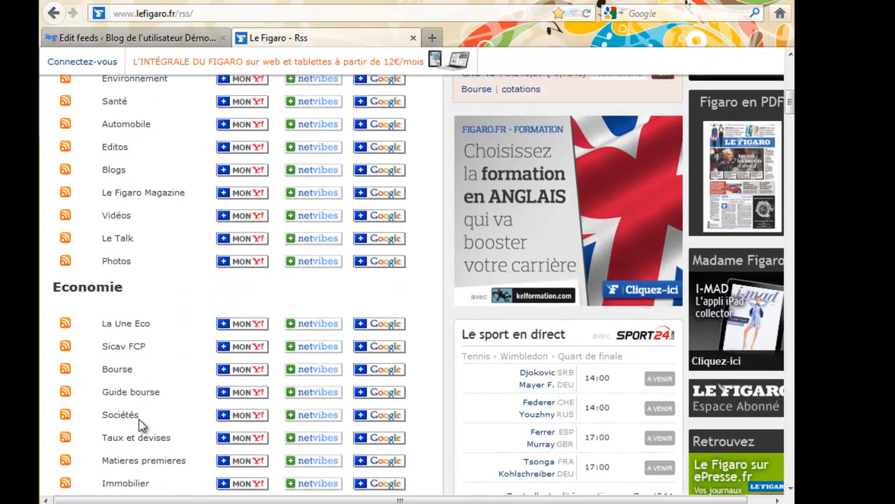
scroll(140, 424, down, 5)
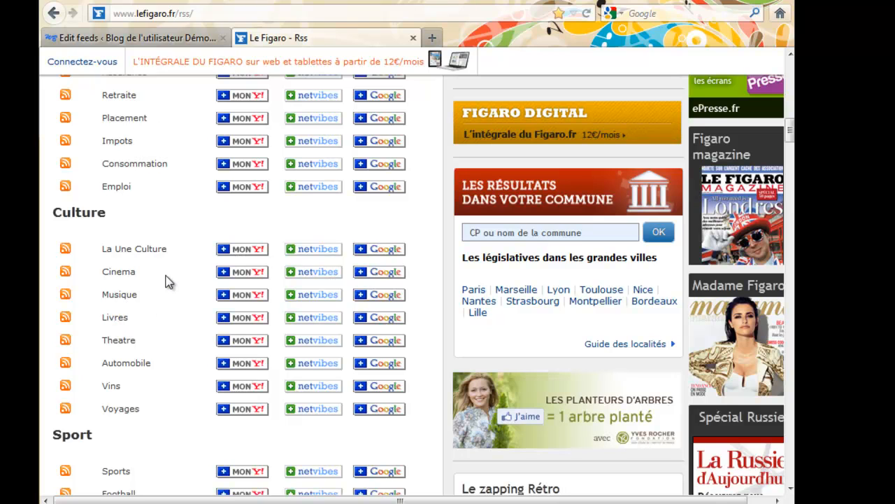
scroll(162, 318, down, 2)
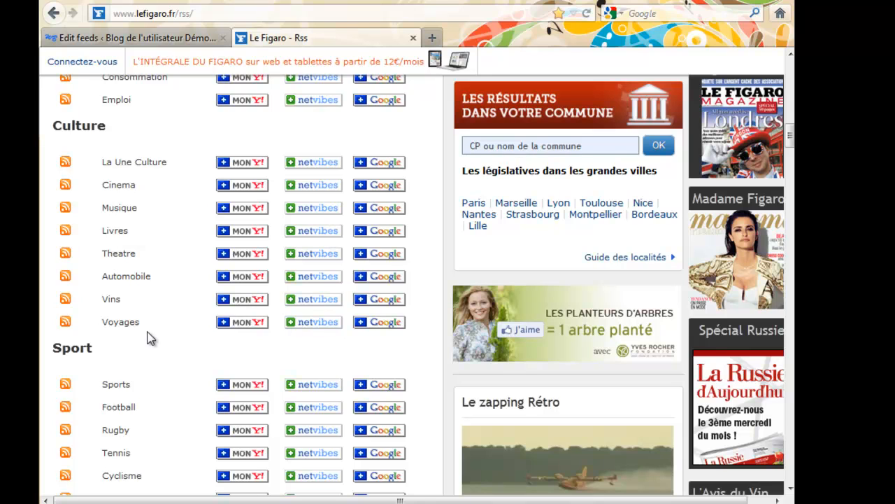
right_click(64, 323)
click(155, 79)
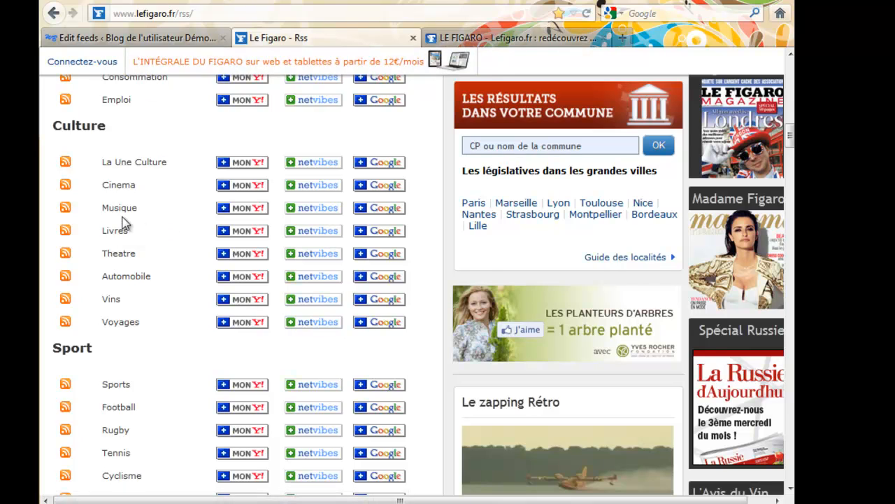
right_click(70, 187)
click(85, 196)
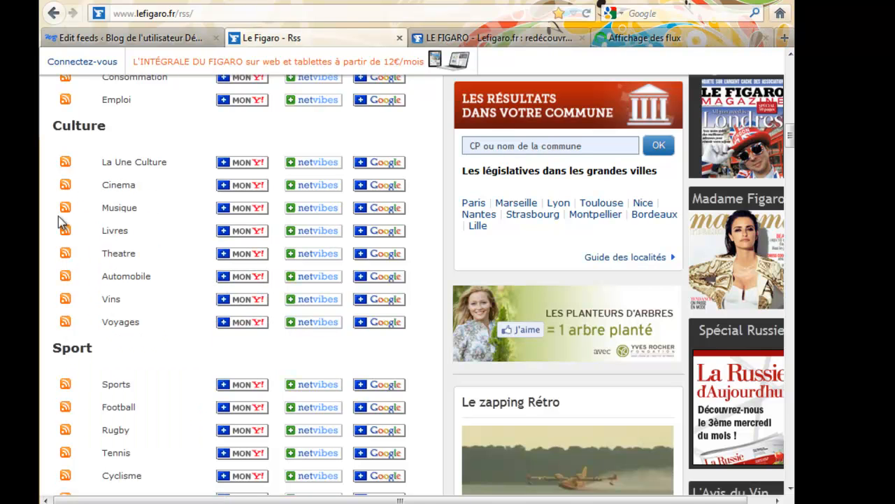
click(619, 39)
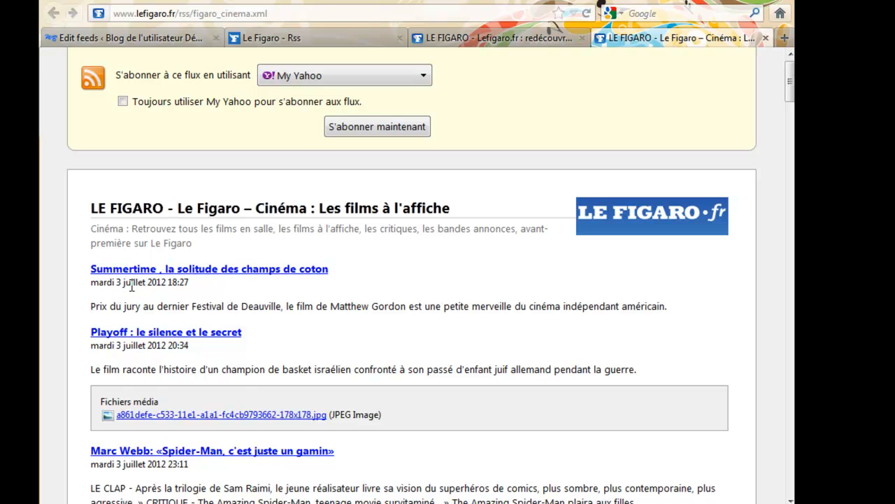
scroll(137, 331, down, 4)
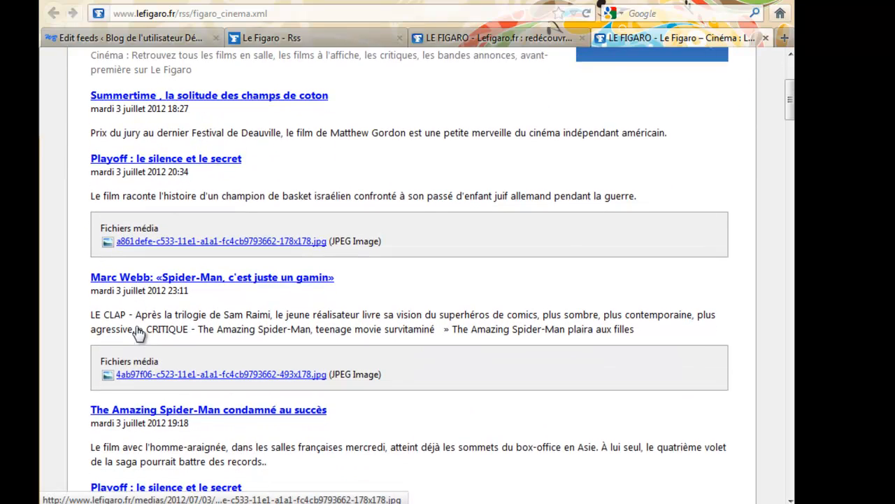
scroll(136, 327, down, 2)
scroll(137, 326, down, 5)
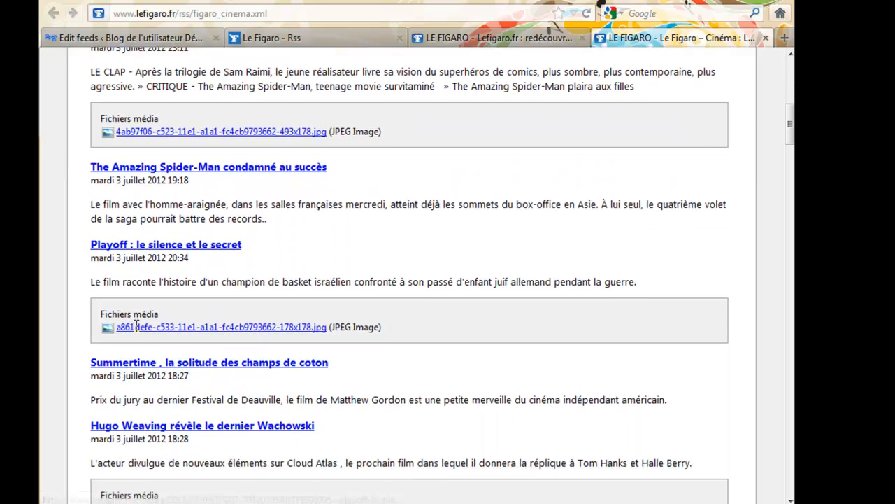
scroll(136, 326, down, 8)
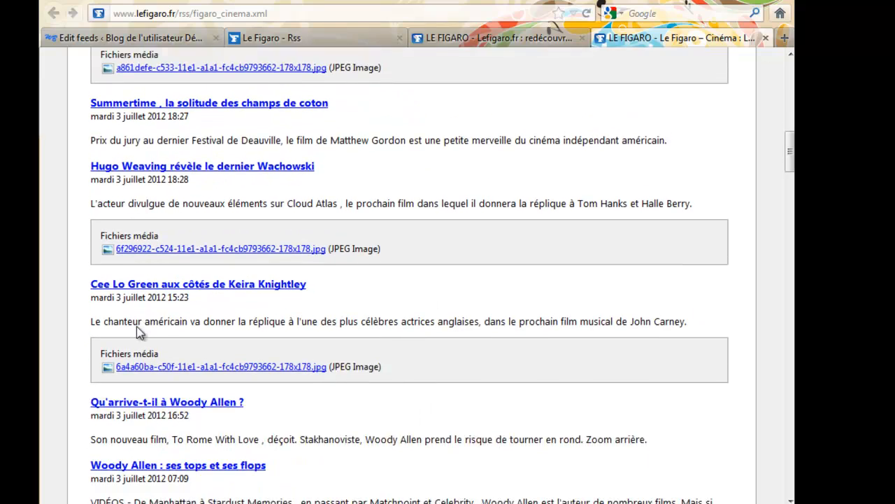
scroll(138, 332, down, 4)
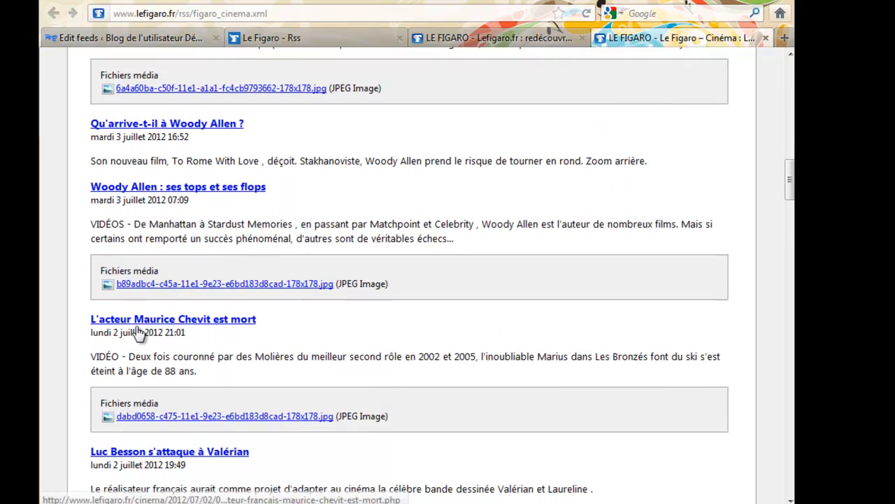
scroll(138, 332, down, 9)
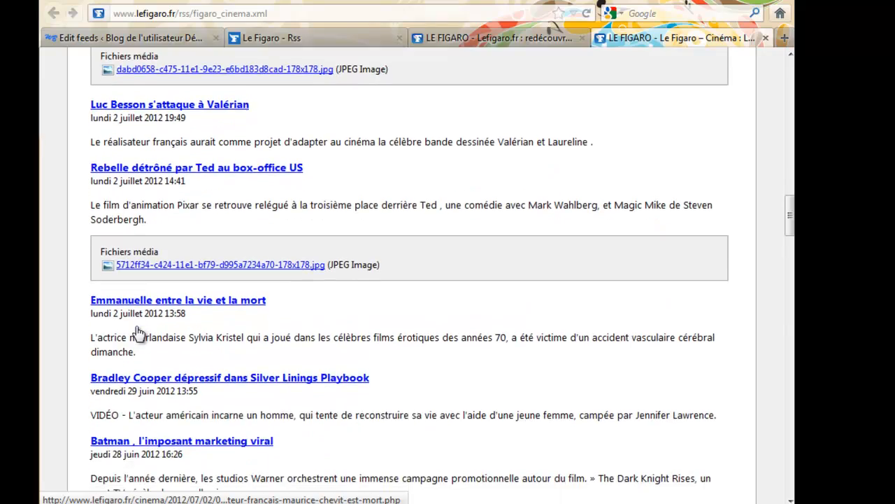
scroll(137, 326, up, 18)
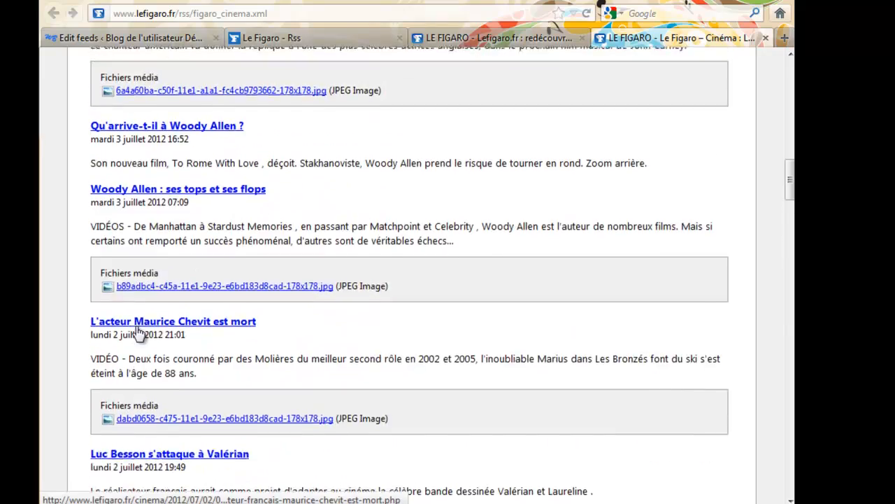
scroll(136, 326, up, 10)
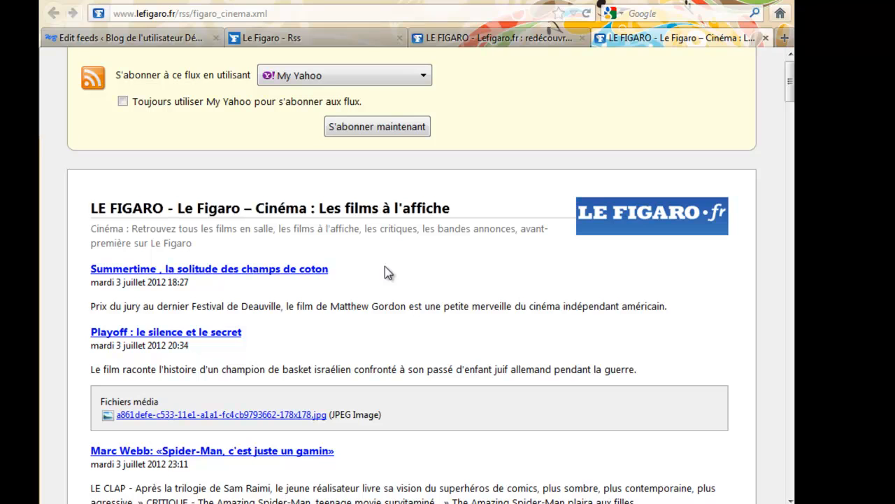
Close the Cinema feed and look over the Voyages travel feed articles
click(766, 38)
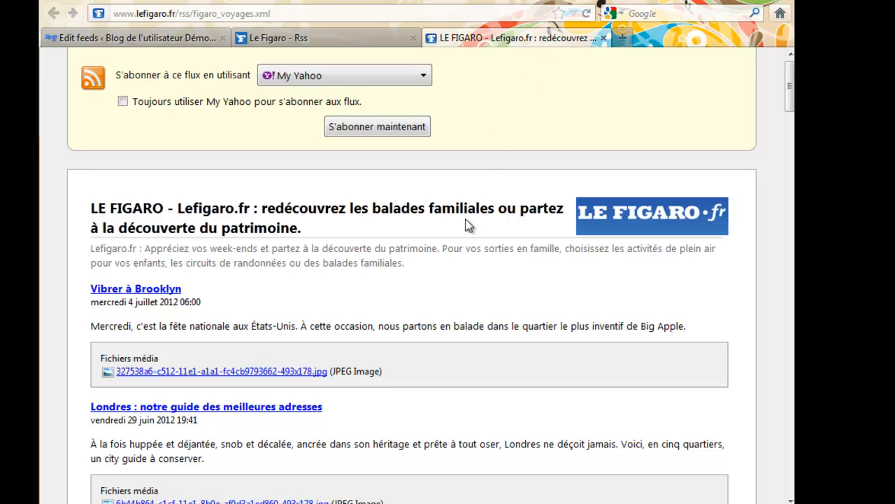
scroll(468, 225, down, 2)
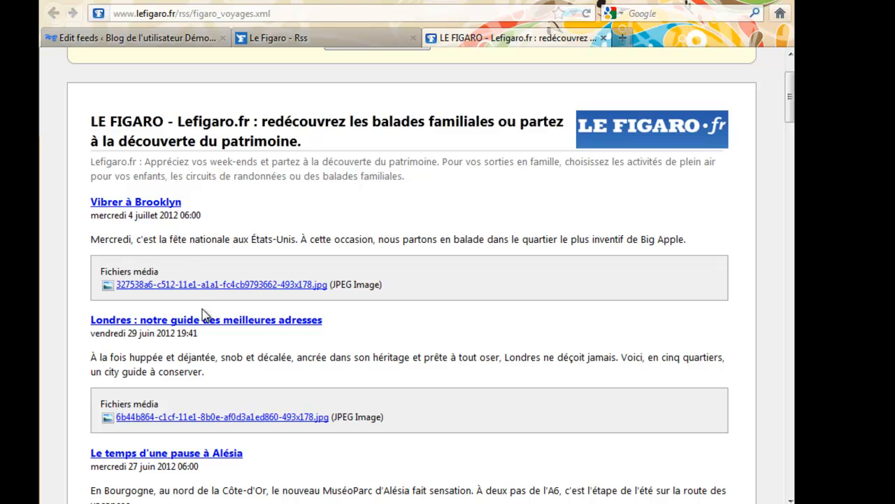
scroll(221, 384, down, 2)
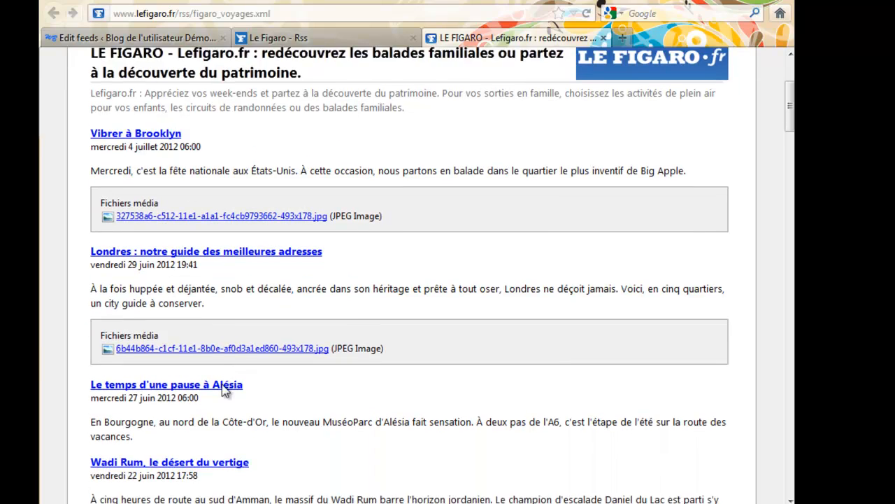
scroll(271, 428, down, 2)
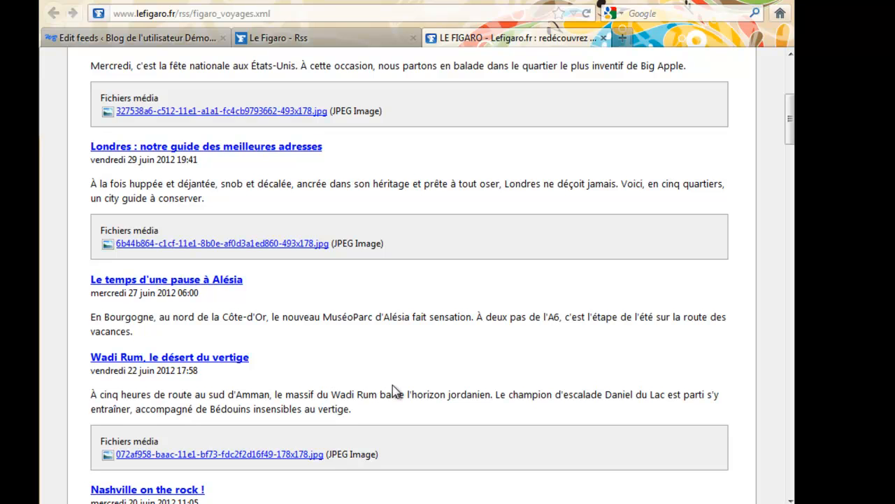
scroll(392, 391, up, 7)
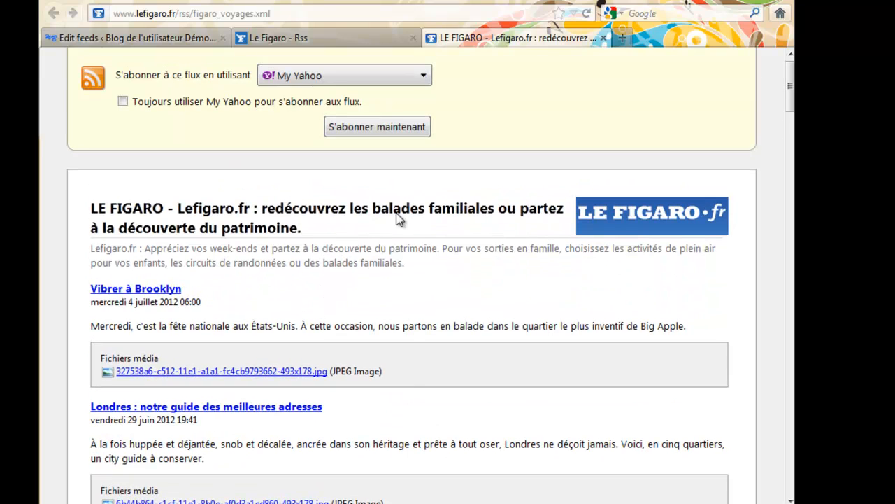
Copy the Voyages feed's web address (figaro_voyages.xml) from the address bar
click(265, 13)
key(ctrl+c)
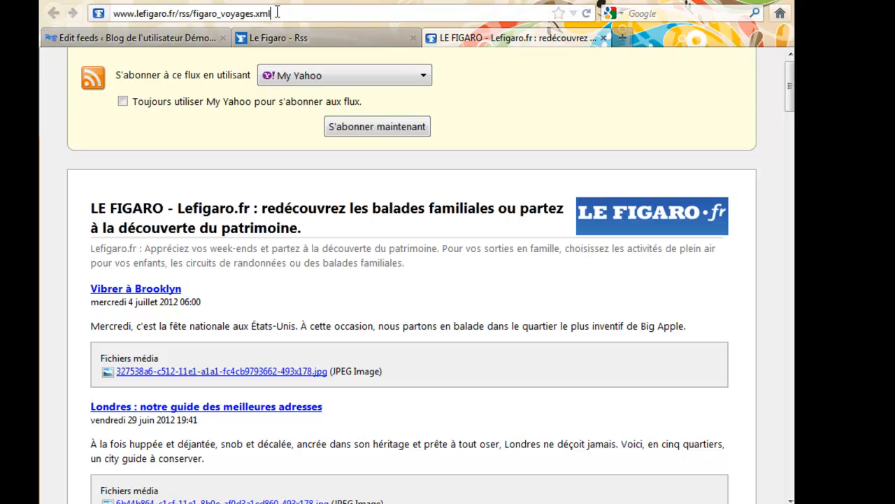
right_click(254, 15)
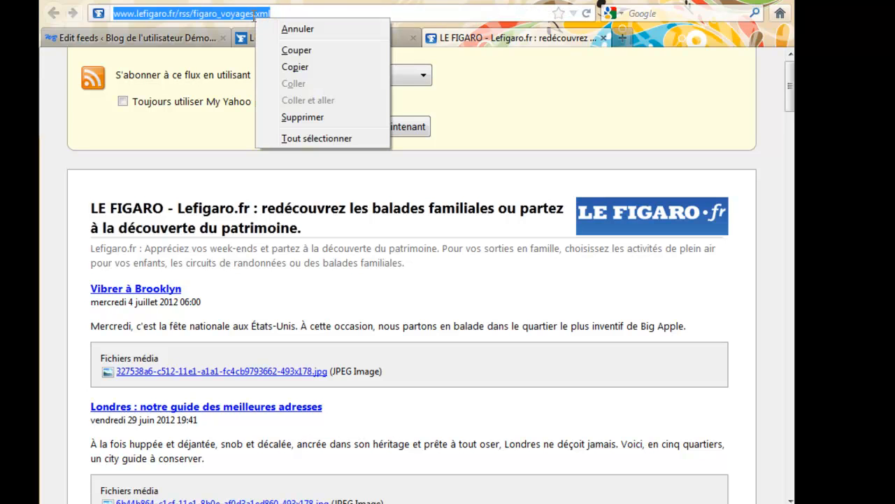
click(300, 68)
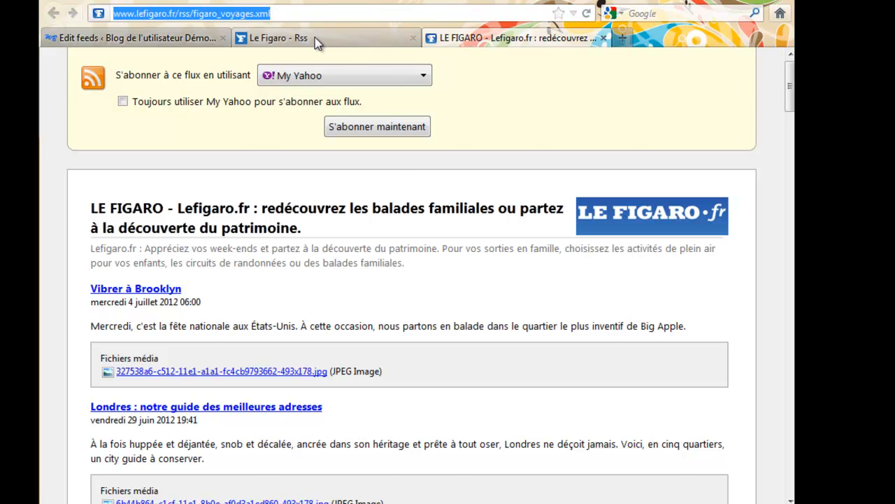
click(314, 37)
click(174, 39)
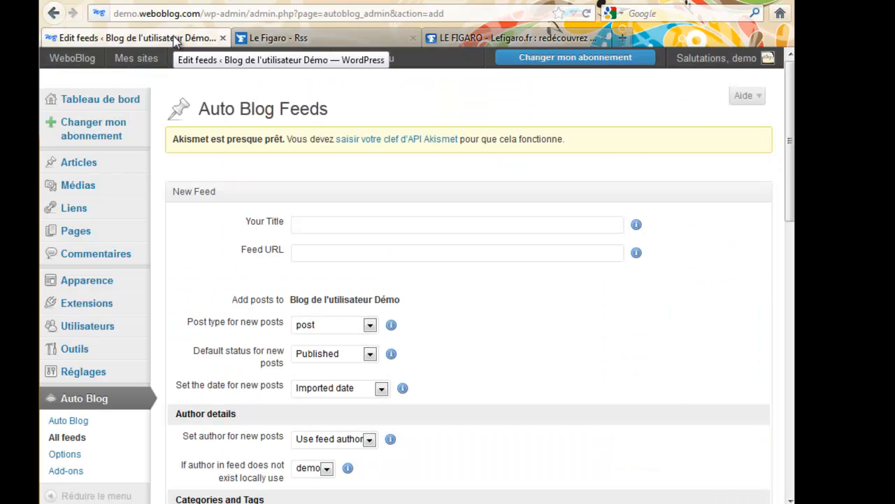
click(395, 222)
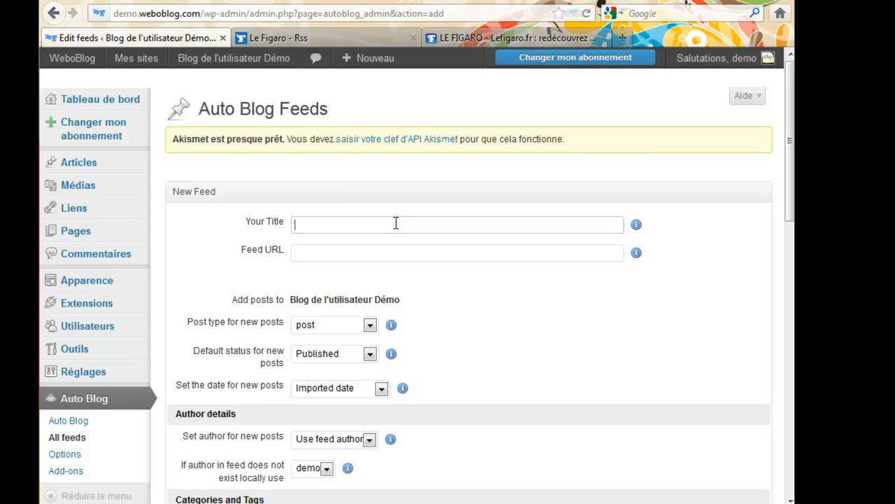
text(Fi)
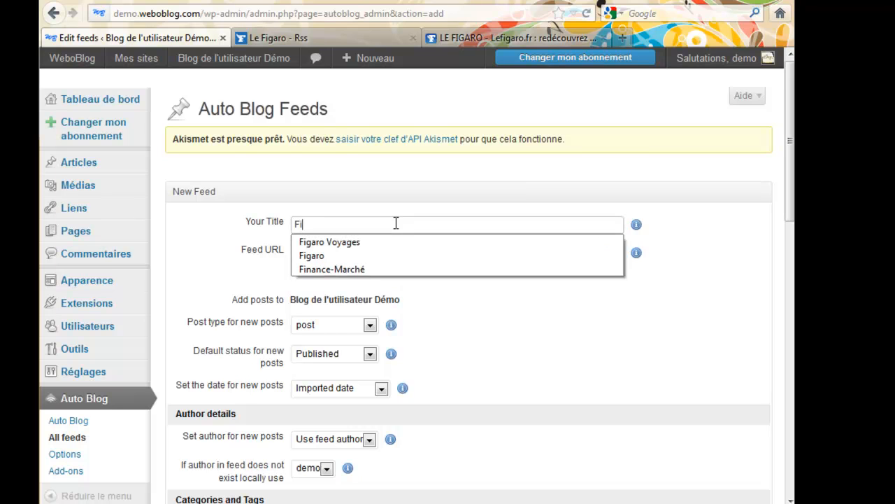
text(garo)
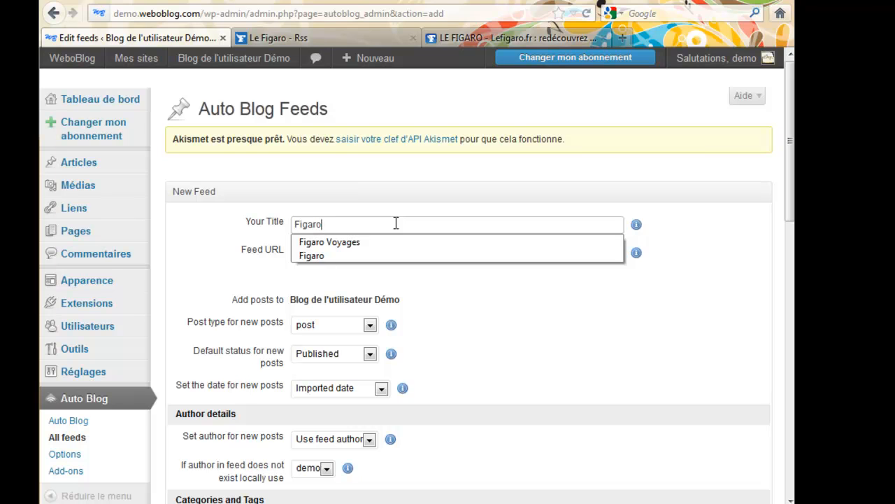
click(392, 242)
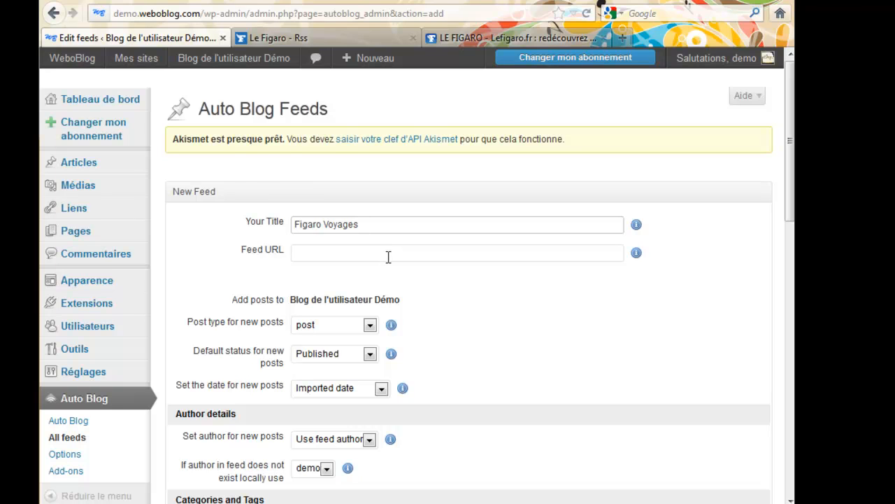
click(388, 256)
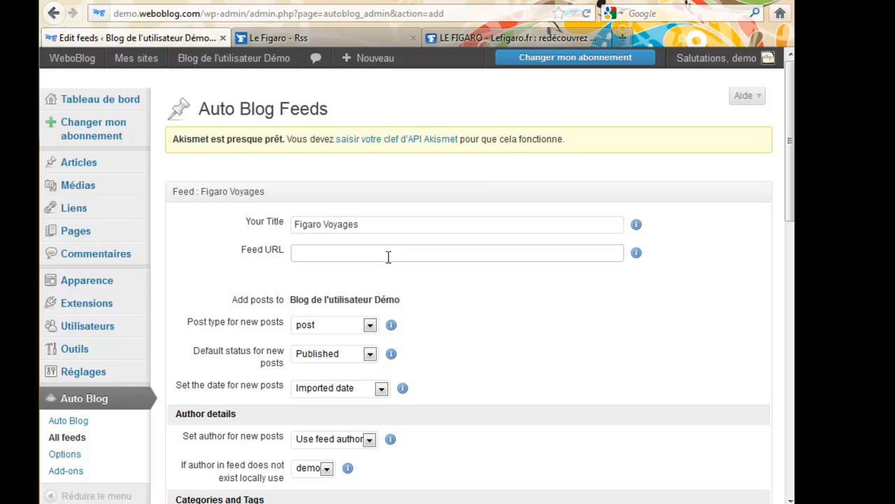
key(ctrl+v)
click(444, 294)
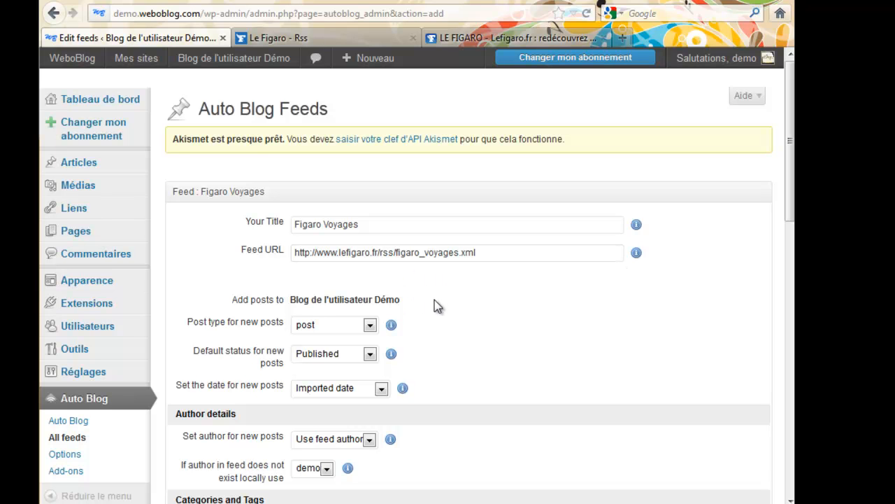
scroll(437, 331, down, 2)
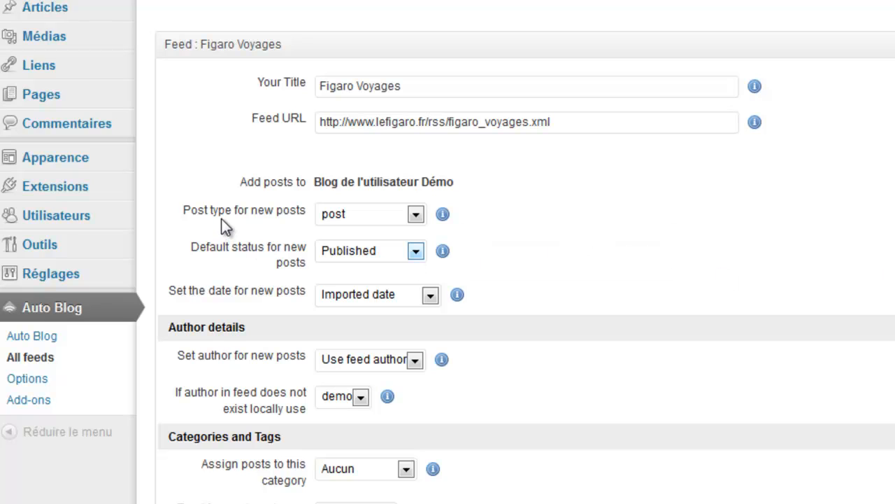
click(416, 215)
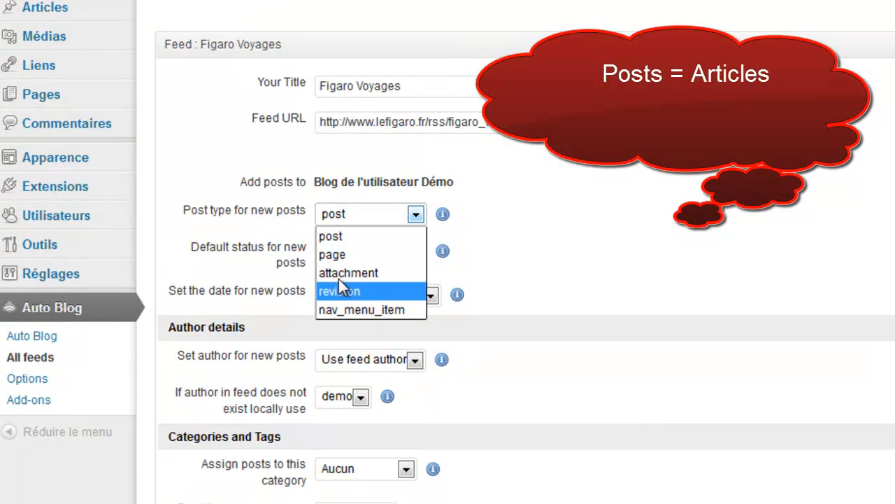
click(366, 213)
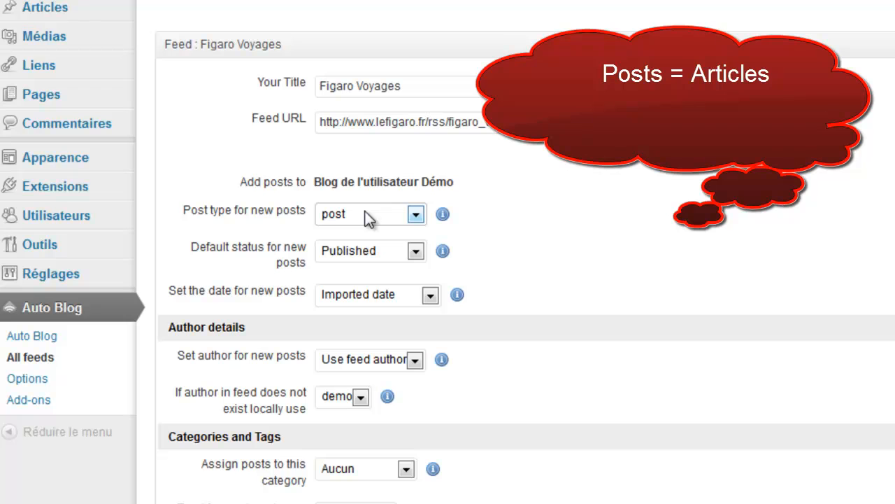
click(415, 253)
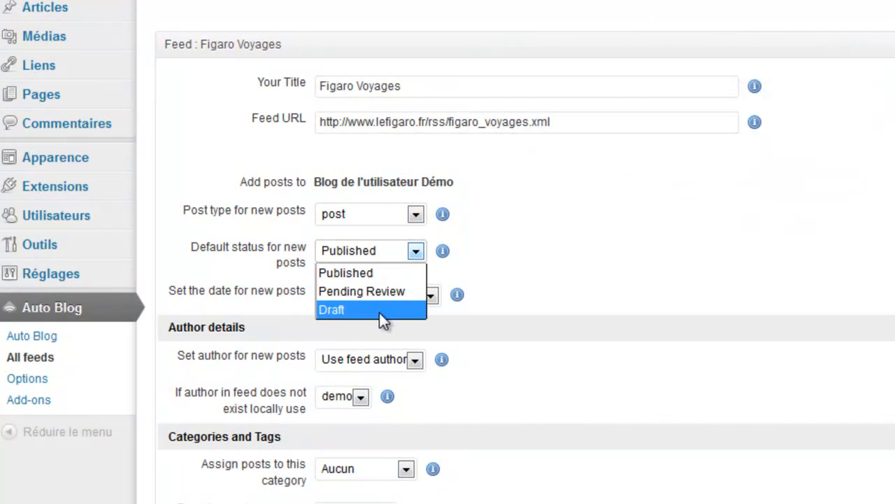
click(415, 251)
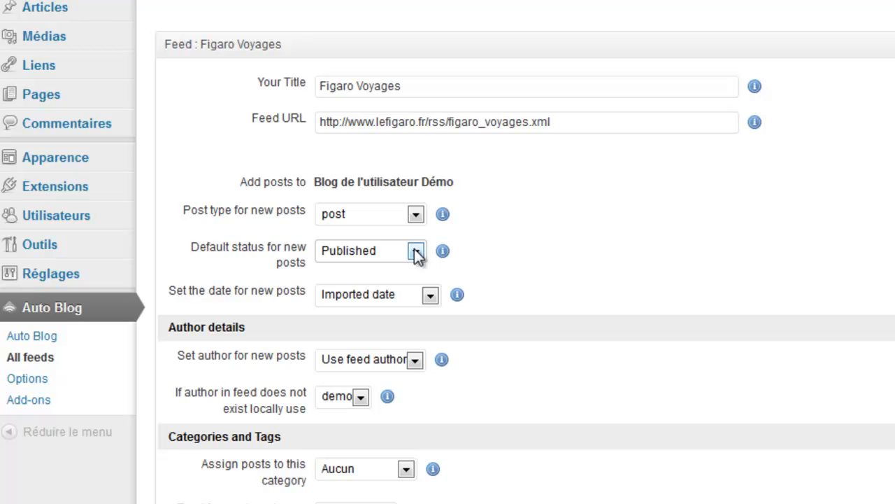
click(429, 295)
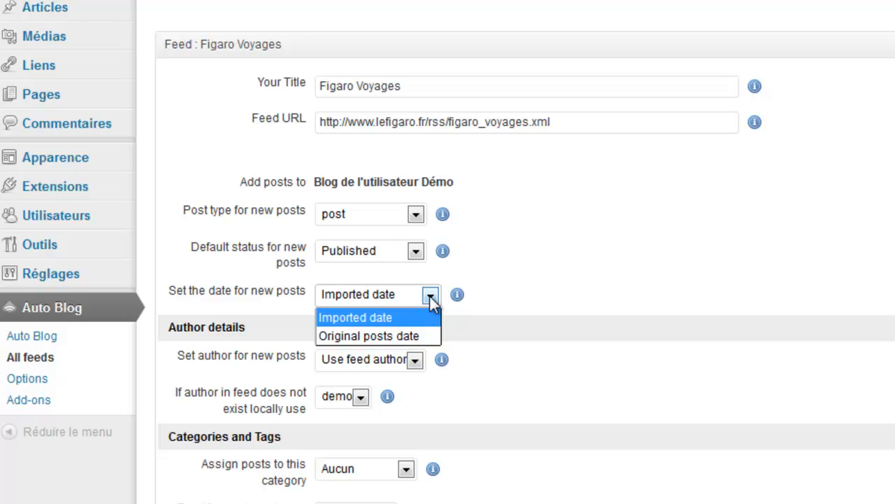
Choose 'Original posts date' for the date of new posts from the Figaro Voyages feed
click(415, 339)
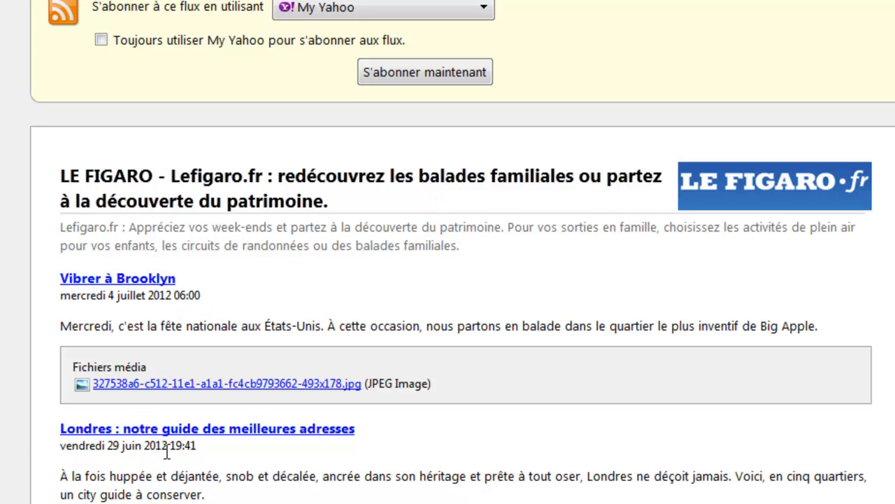
scroll(28, 427, down, 3)
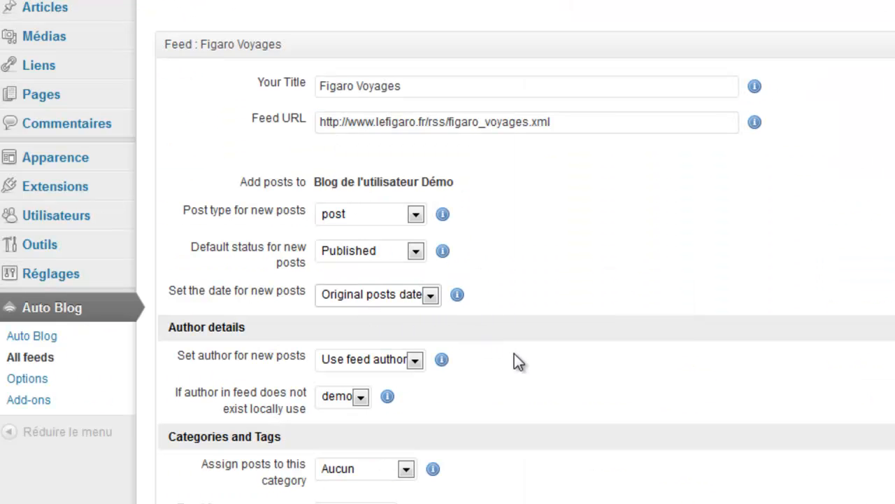
scroll(515, 352, down, 2)
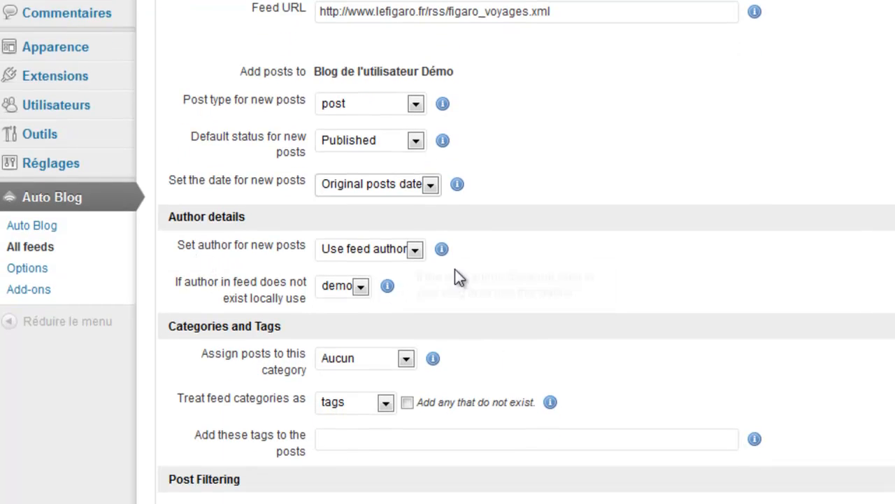
Set the author for new posts to demo
click(416, 249)
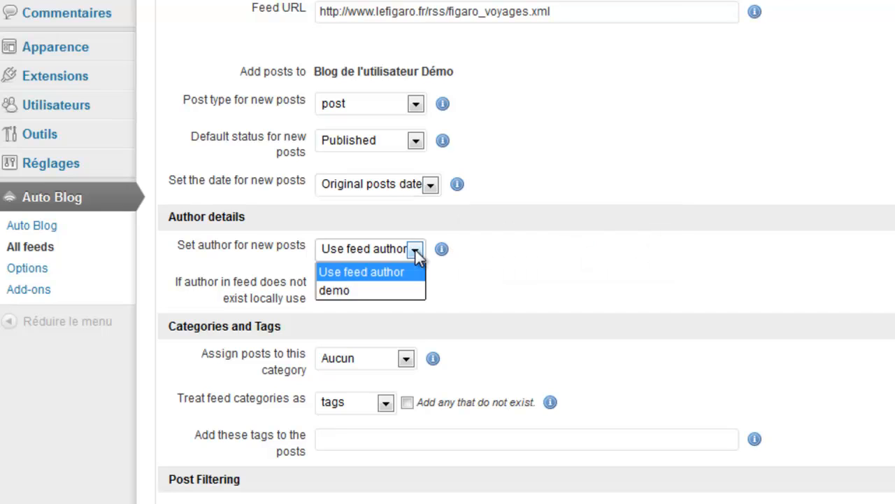
click(384, 290)
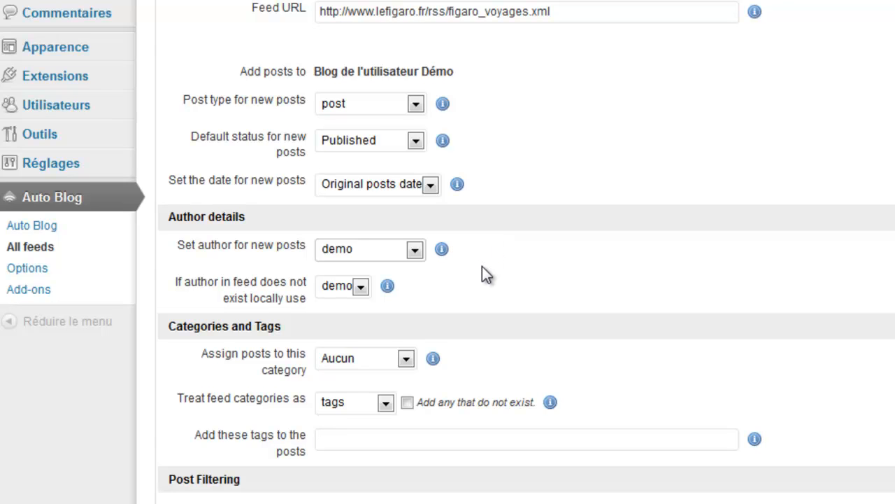
scroll(482, 267, down, 3)
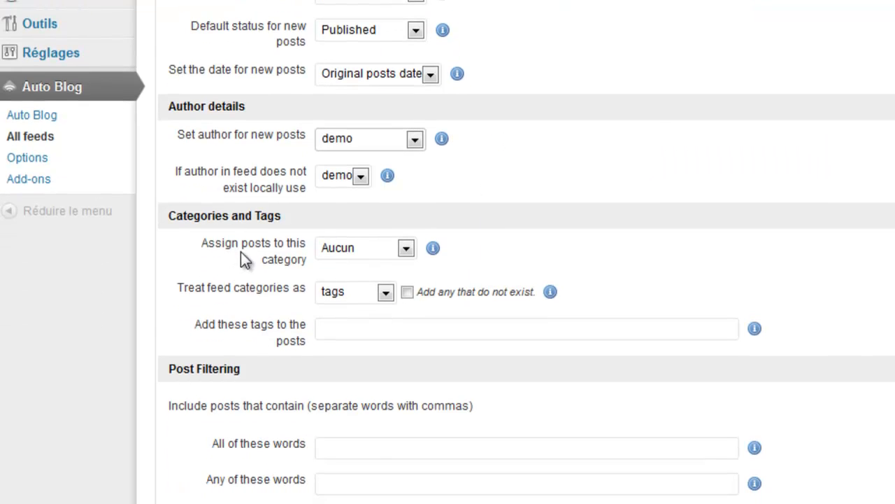
Leave posts without a fixed category and treat feed categories as categories
click(406, 249)
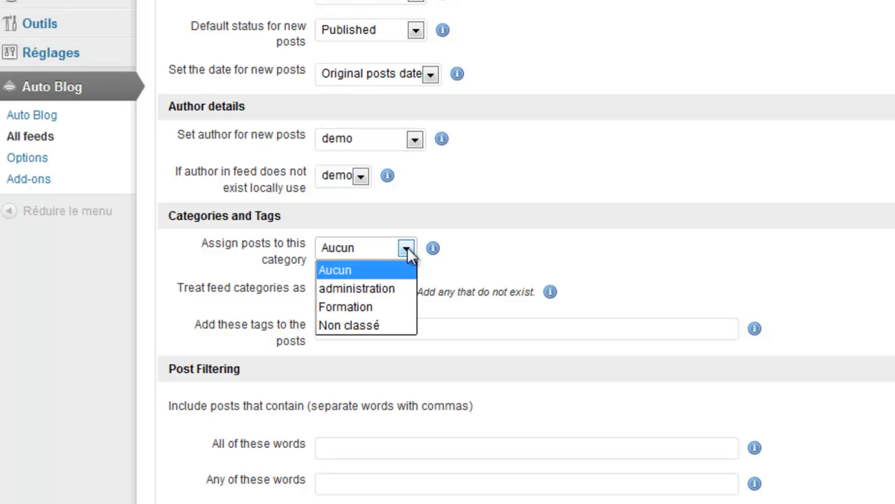
click(407, 251)
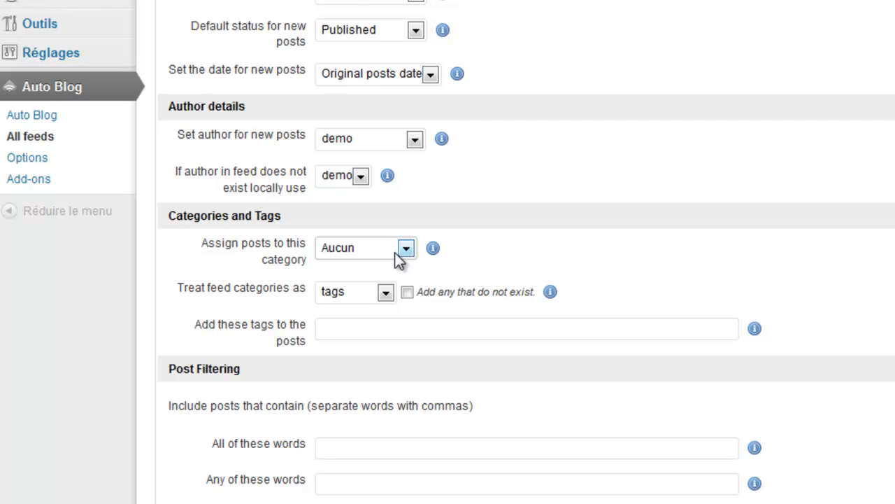
click(385, 292)
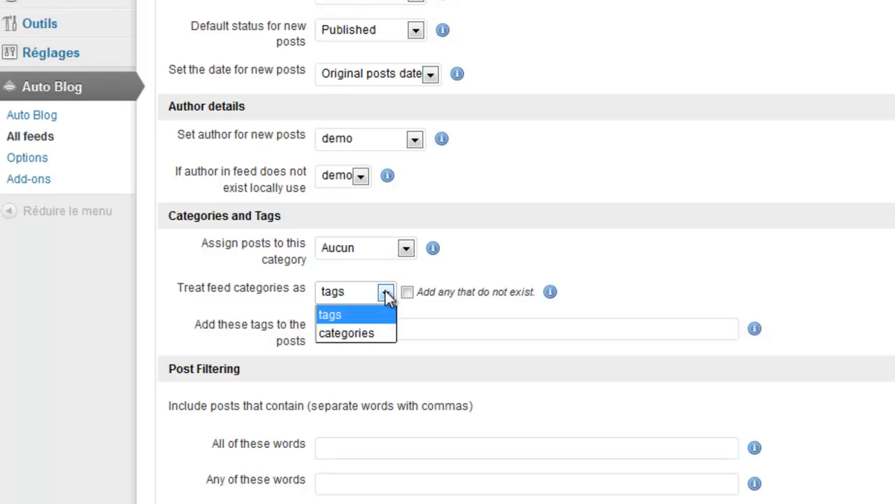
click(363, 332)
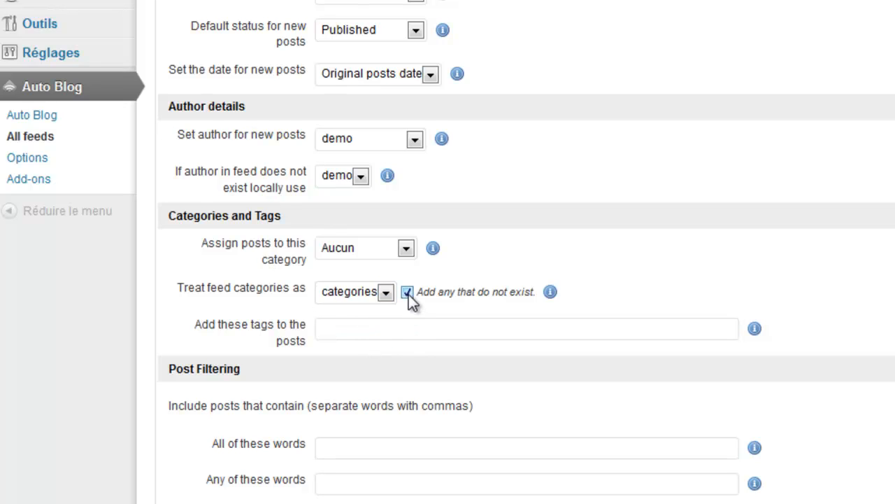
click(407, 248)
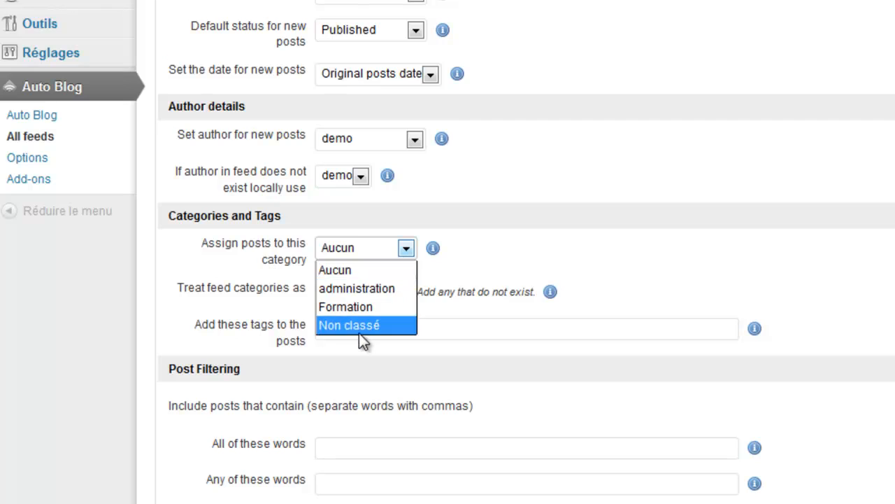
click(491, 242)
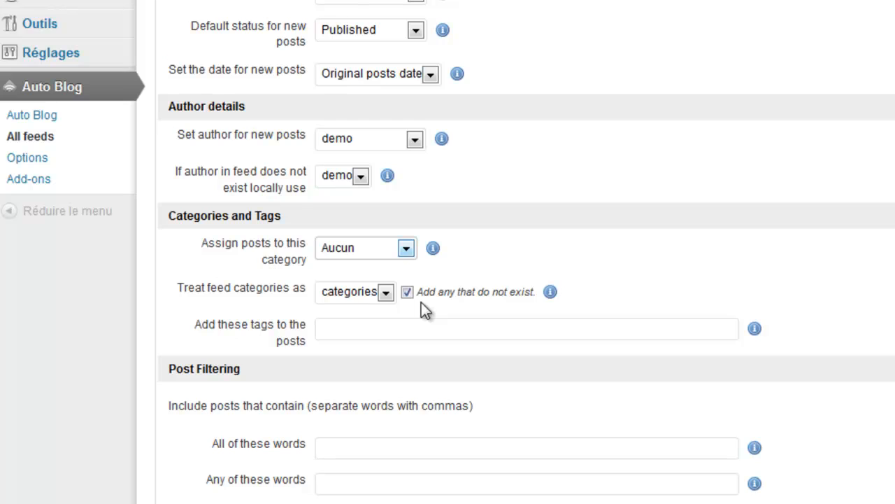
click(383, 330)
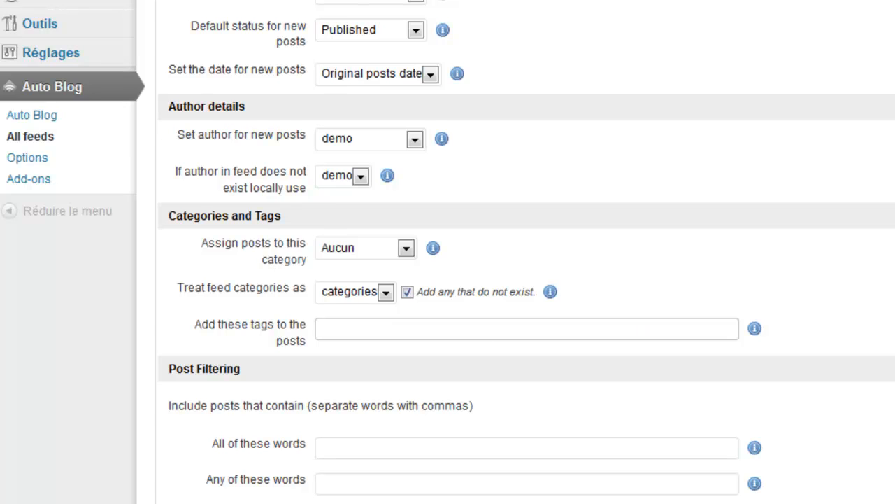
scroll(448, 252, down, 1)
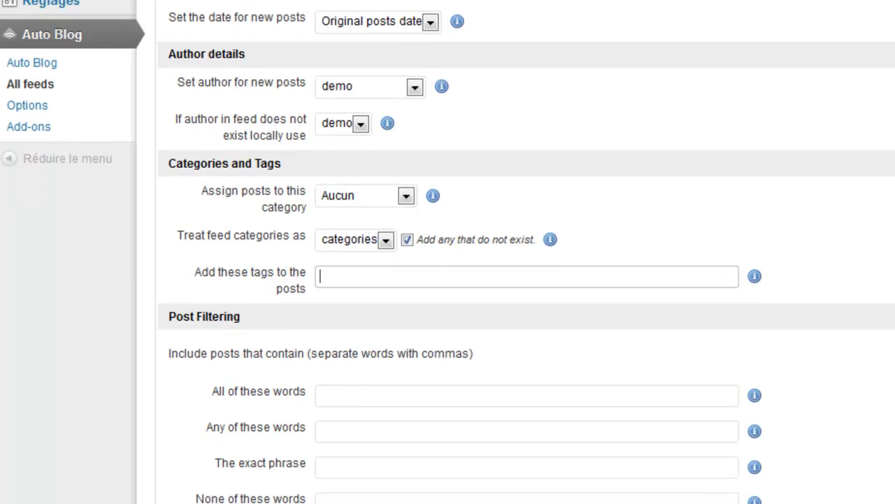
scroll(448, 252, down, 1)
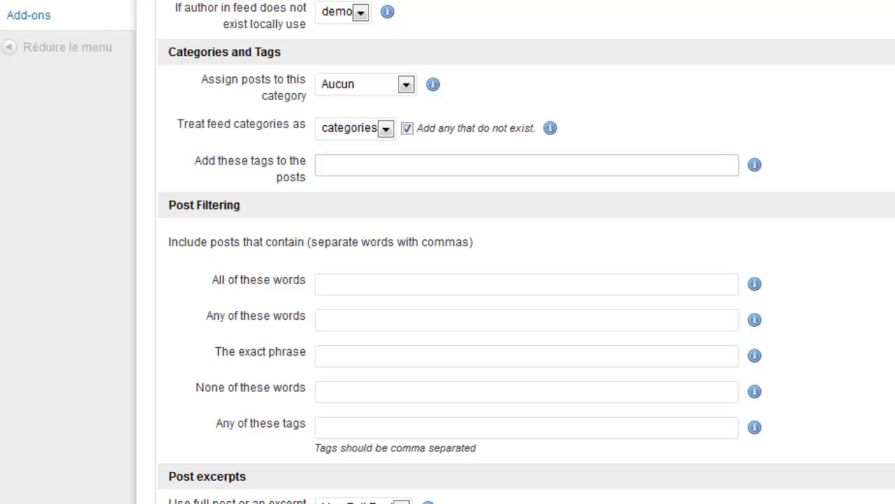
scroll(524, 280, down, 1)
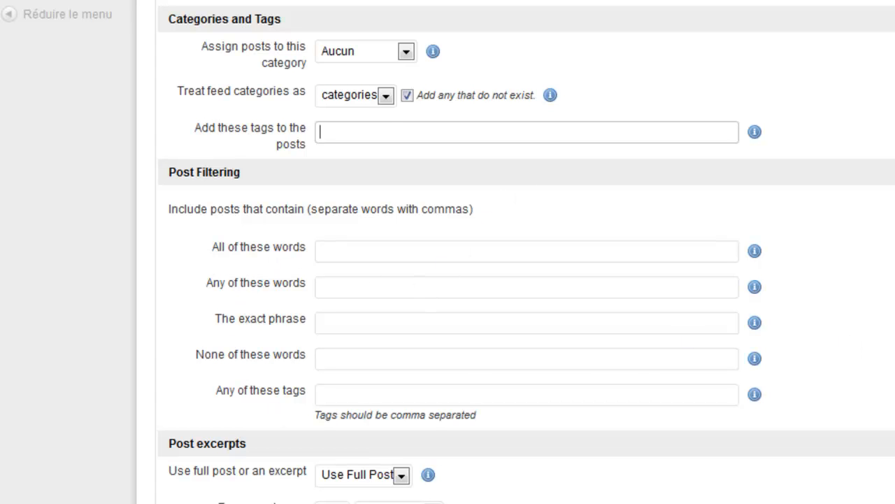
scroll(448, 280, down, 2)
scroll(448, 280, up, 2)
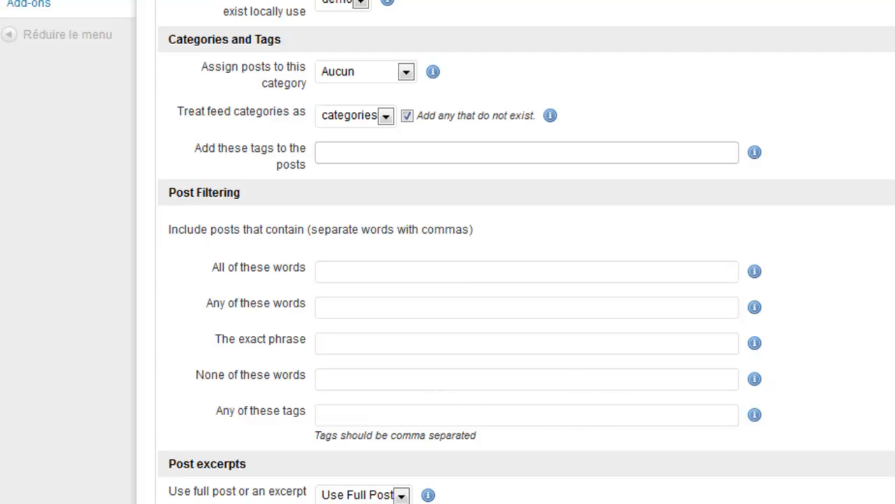
scroll(622, 405, down, 3)
scroll(526, 252, down, 1)
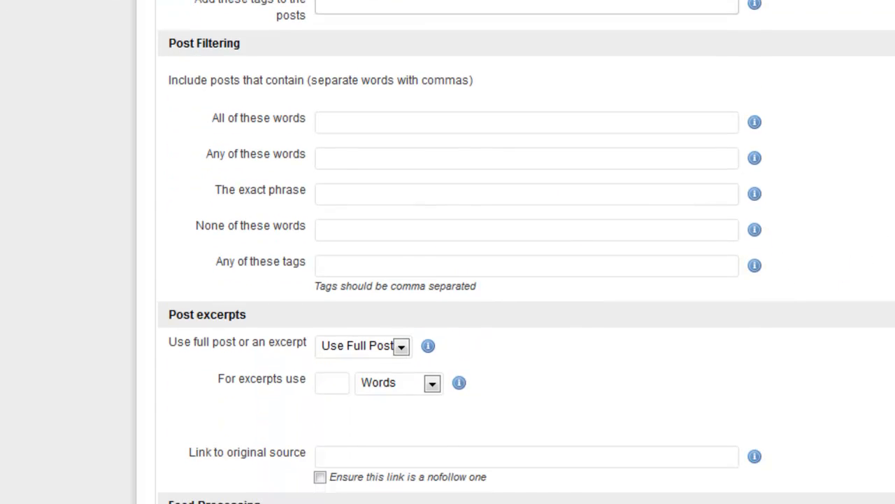
scroll(526, 251, down, 1)
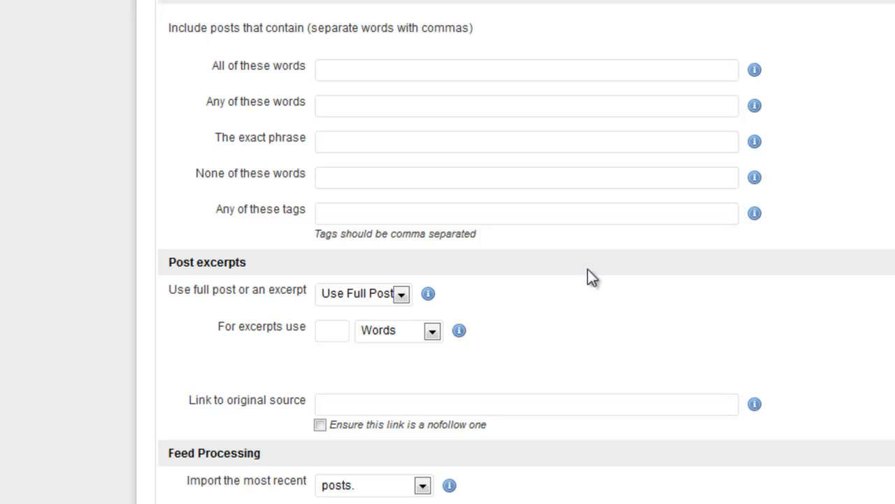
click(403, 296)
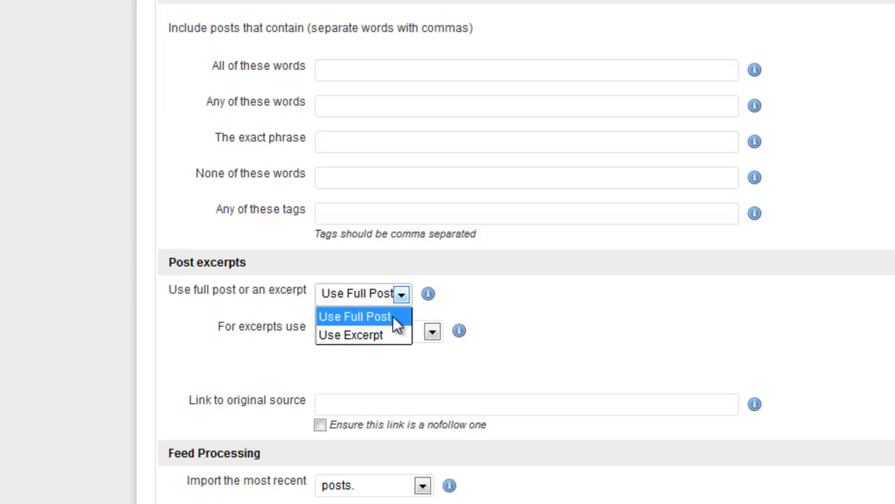
click(396, 324)
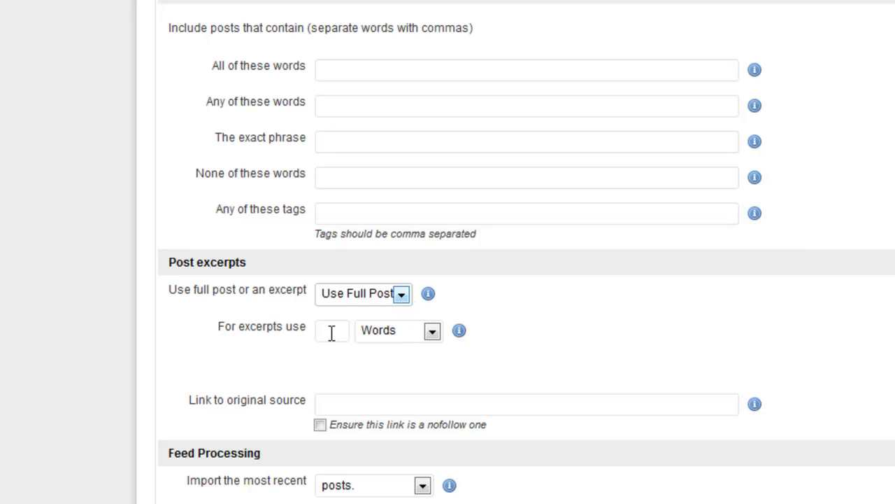
scroll(849, 377, down, 3)
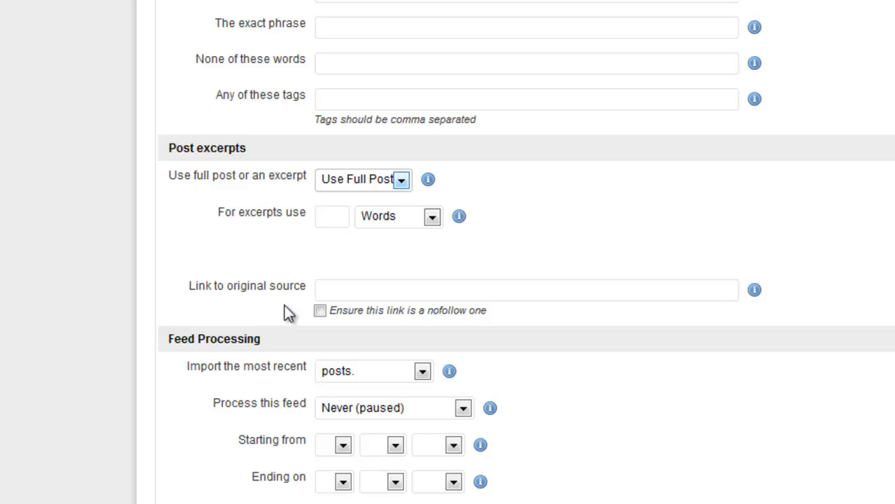
click(337, 287)
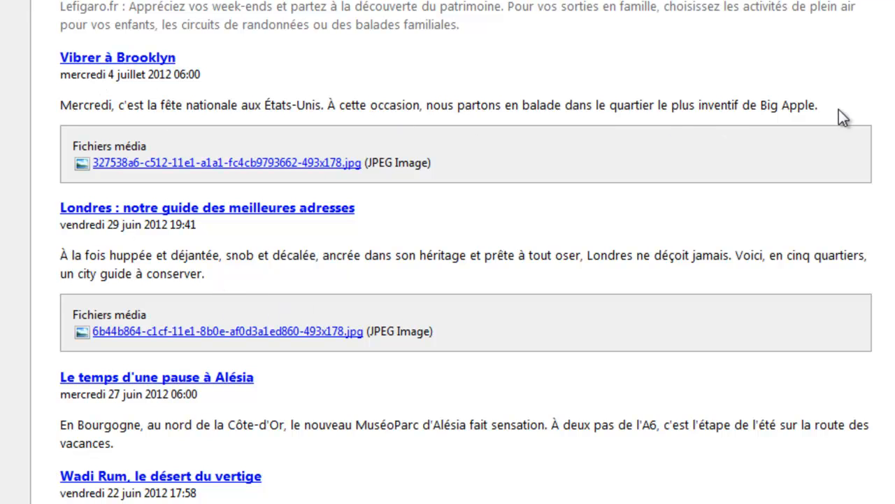
scroll(466, 252, down, 8)
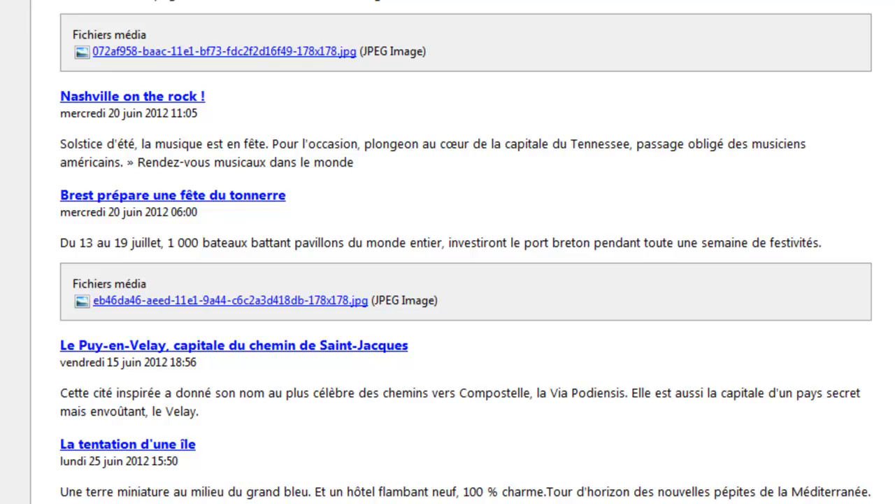
scroll(448, 251, up, 4)
scroll(447, 252, up, 5)
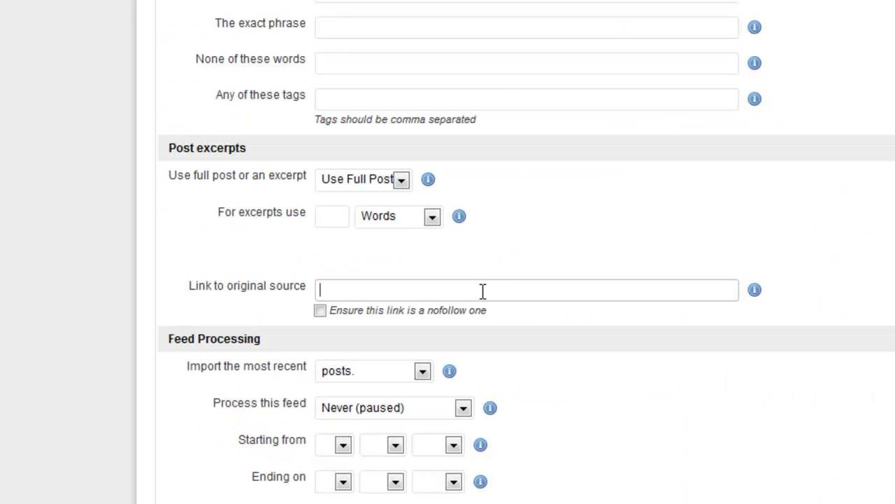
Set the original-source link text to 'En savoir plus' instead of 'Lire la Source'
click(476, 292)
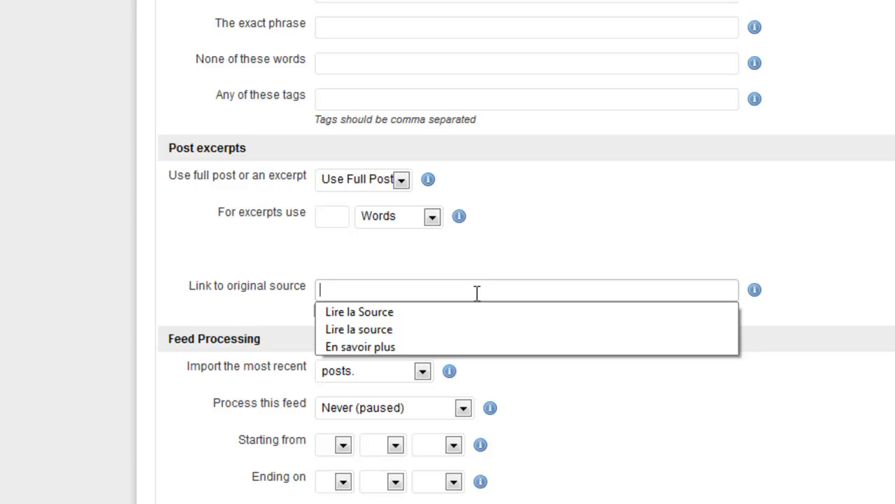
click(399, 312)
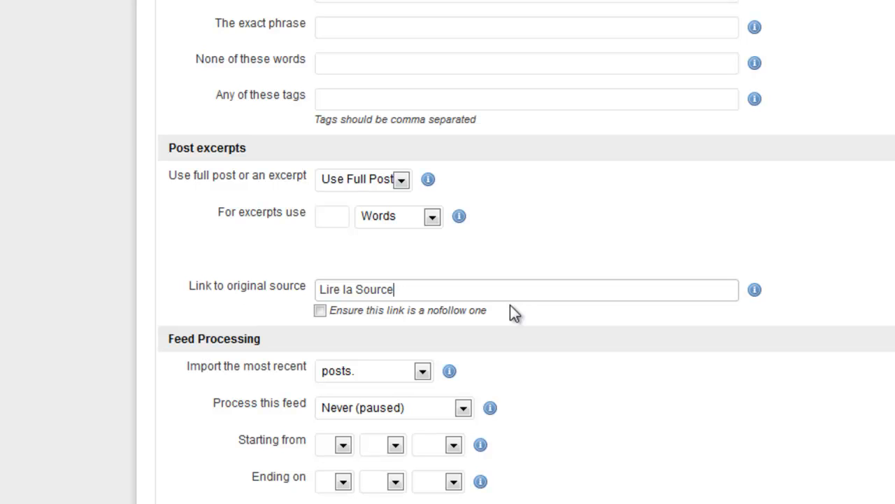
click(427, 292)
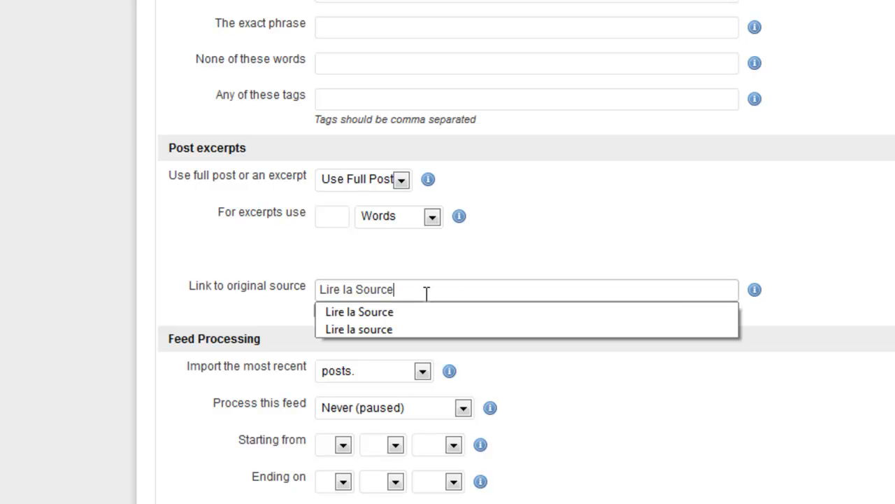
drag(422, 292, 317, 291)
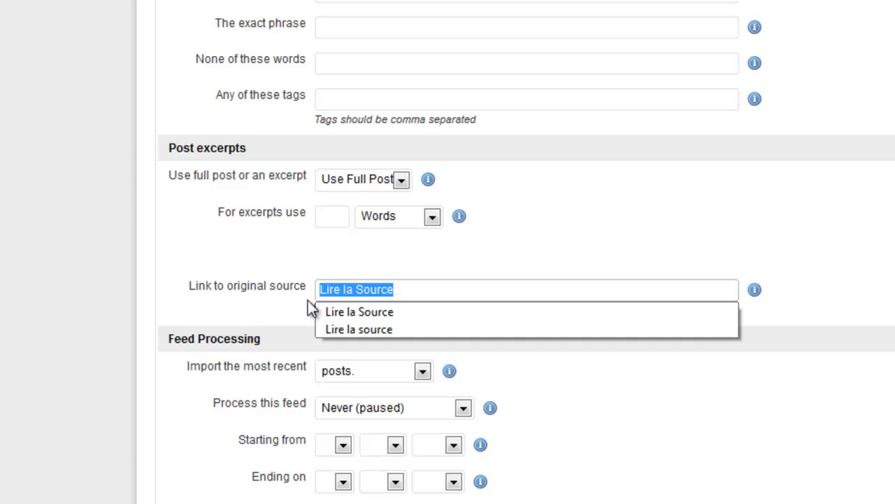
text(En)
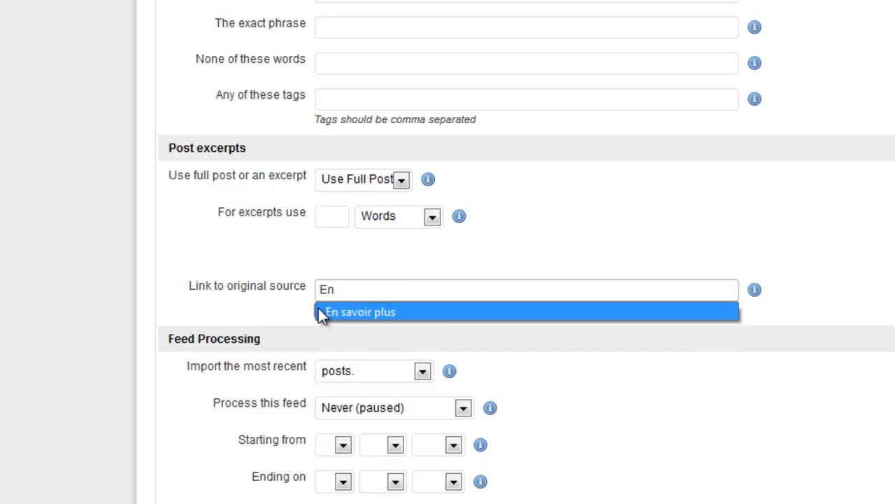
click(322, 312)
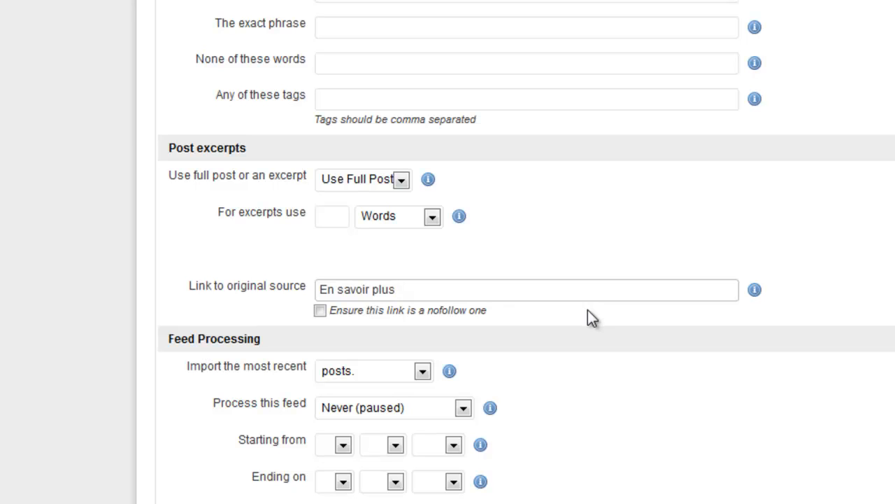
scroll(577, 366, down, 1)
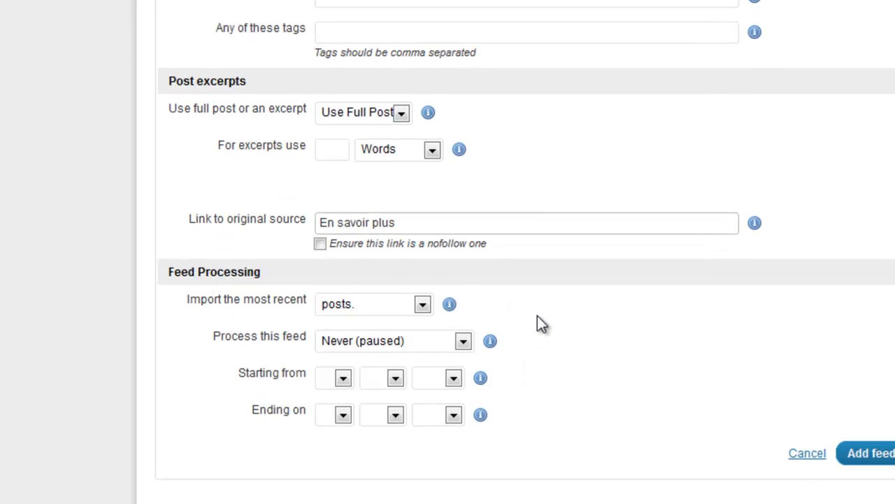
Keep the 'Import the most recent' unit as 'posts.' and view the Process this feed frequency choices
click(422, 304)
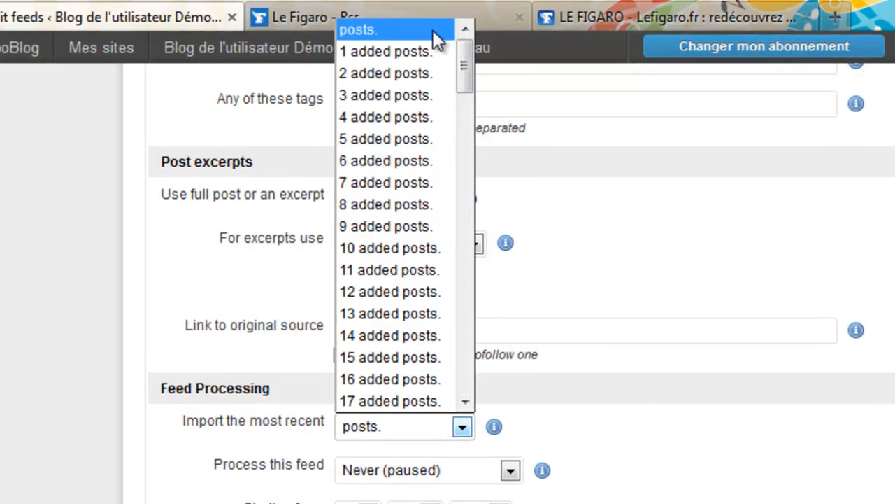
click(433, 30)
click(462, 426)
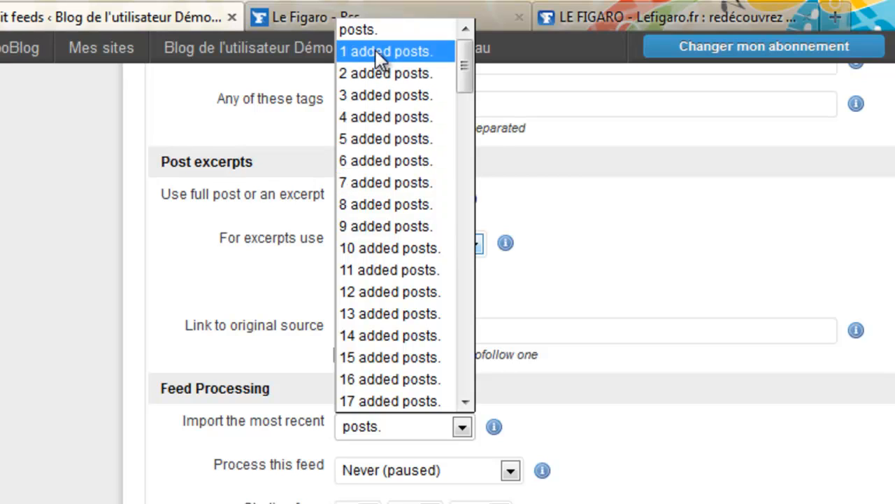
click(636, 431)
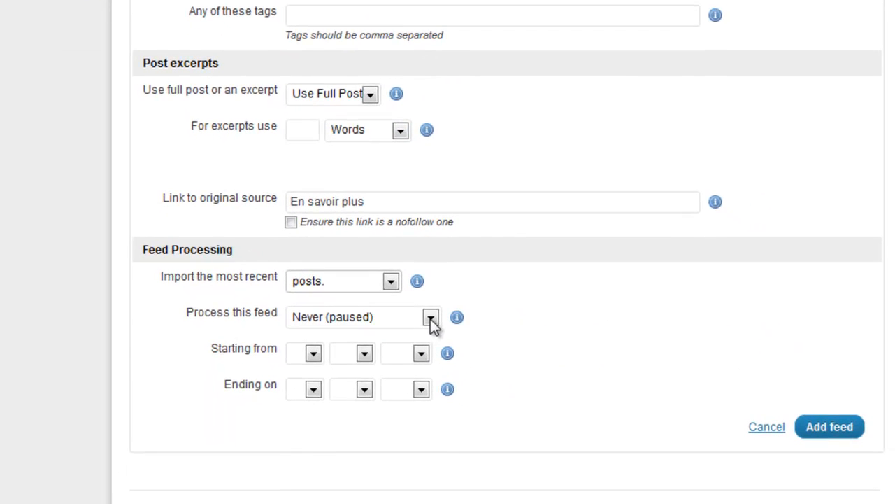
click(492, 436)
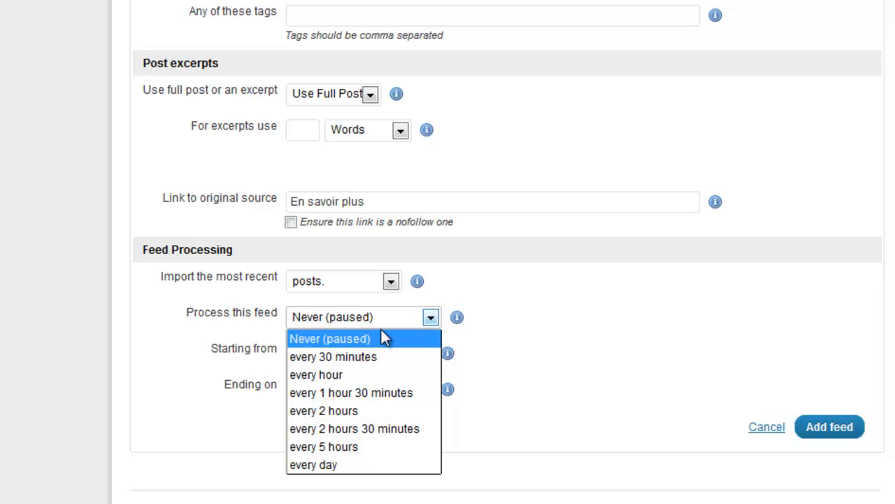
click(431, 320)
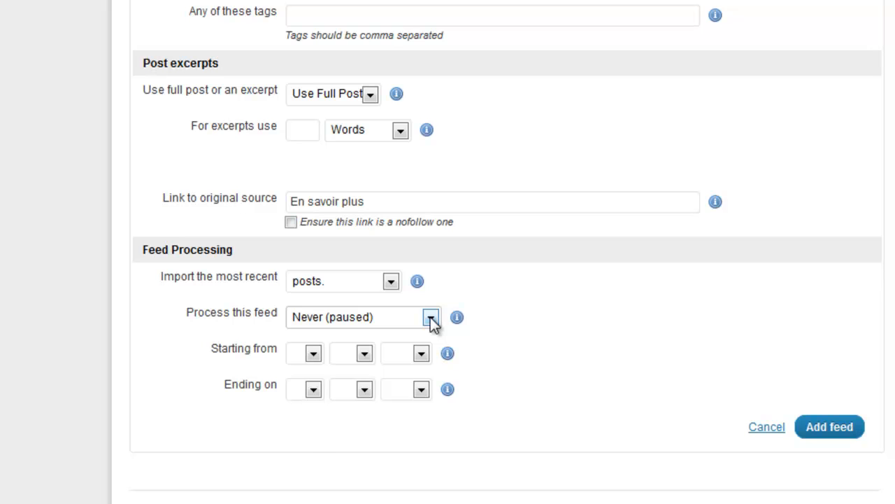
click(430, 318)
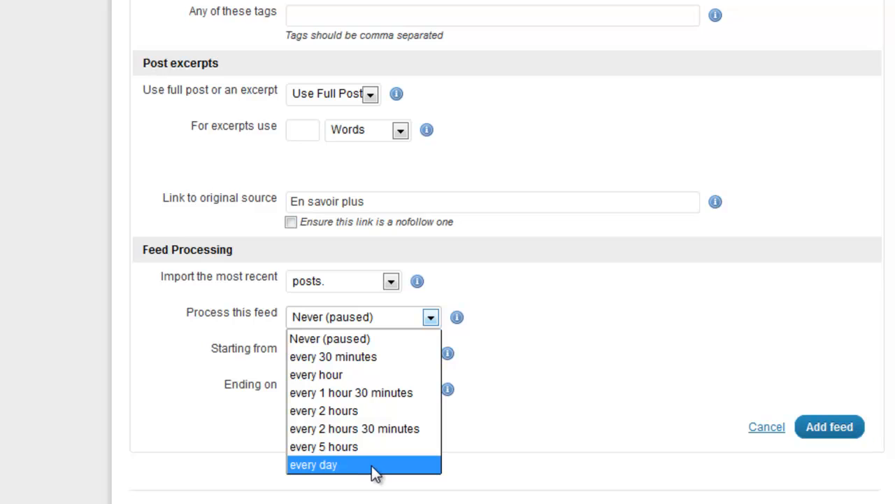
click(497, 467)
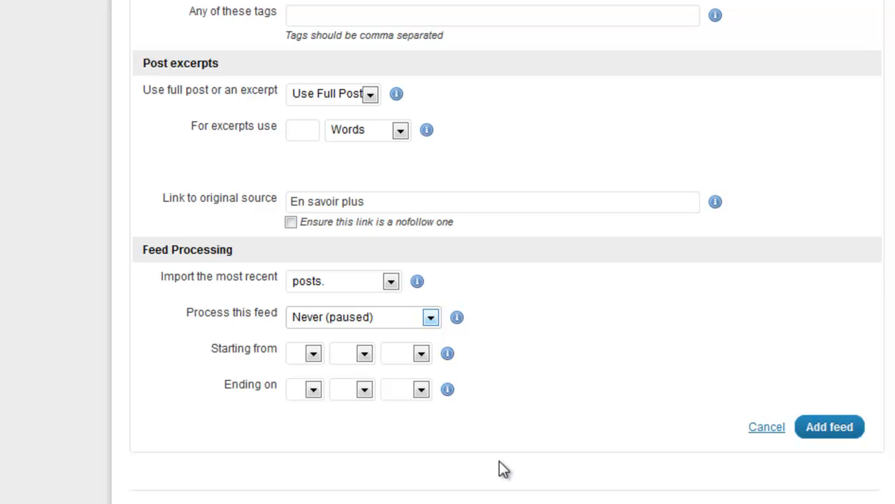
Set the feed's 'Starting from' date to 27 Jun 2012 using the day, month and year dropdowns
click(313, 353)
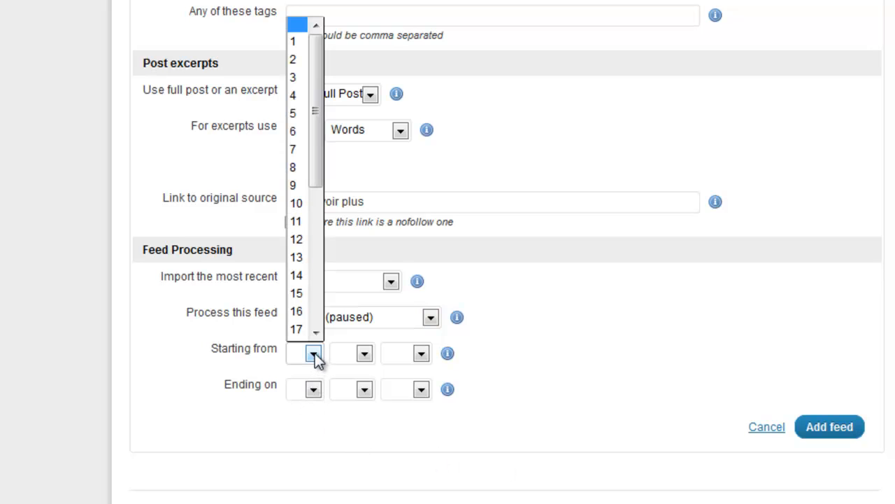
click(567, 415)
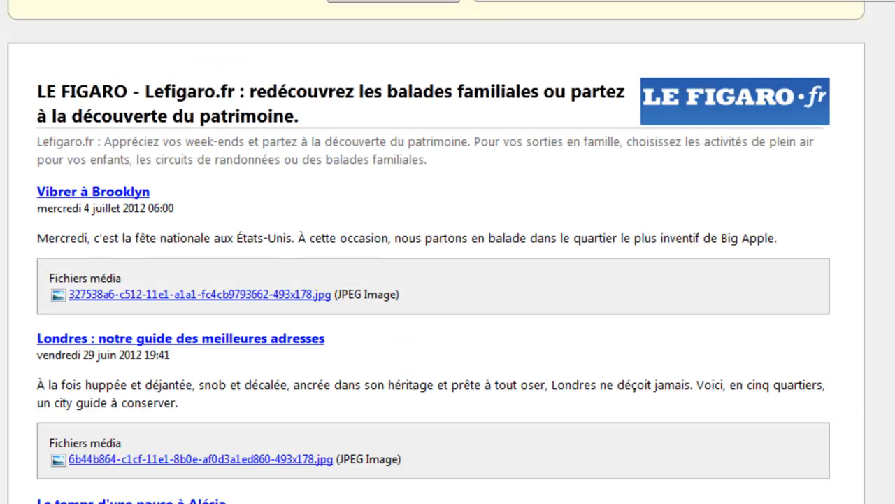
scroll(164, 376, down, 3)
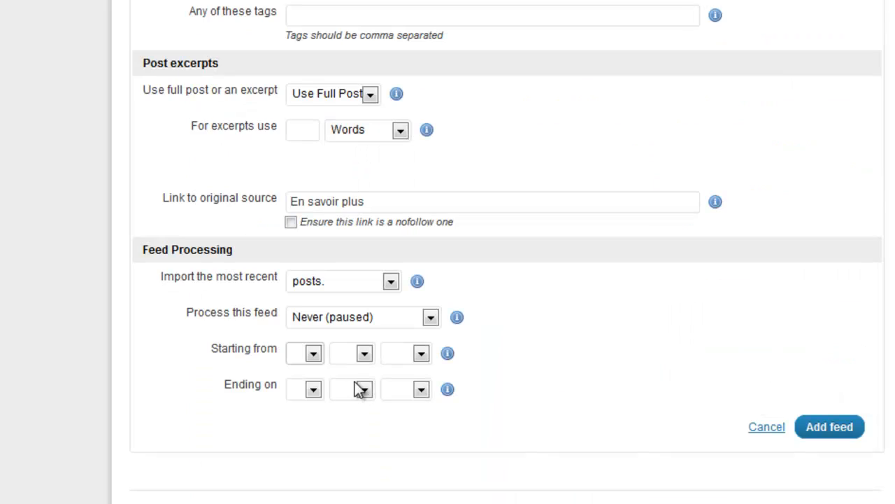
click(314, 352)
scroll(315, 223, down, 1)
drag(313, 221, 313, 302)
click(303, 268)
click(364, 353)
click(343, 226)
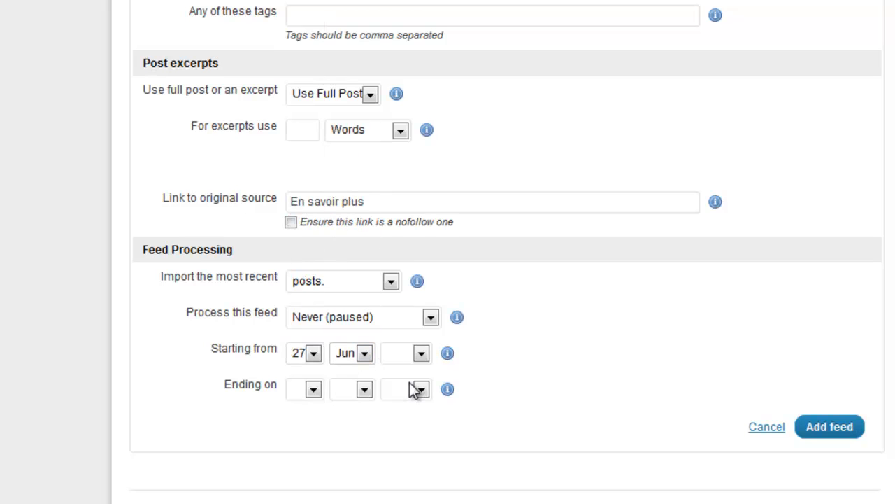
click(420, 353)
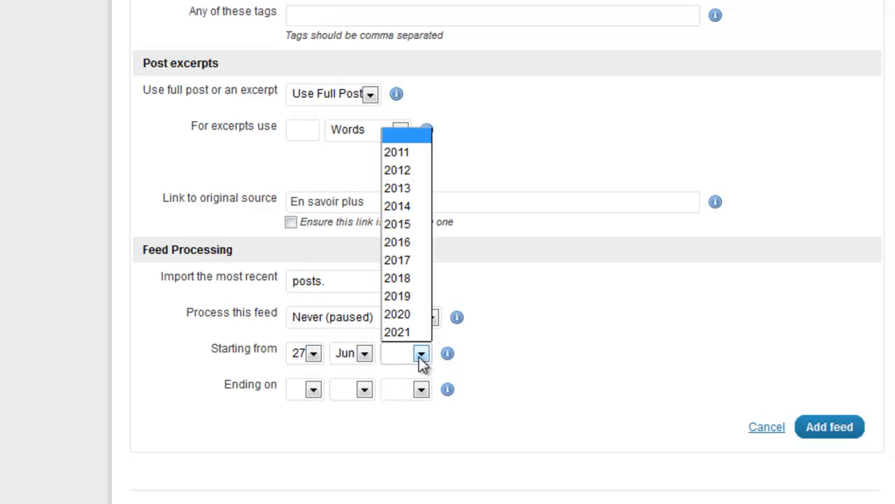
click(399, 172)
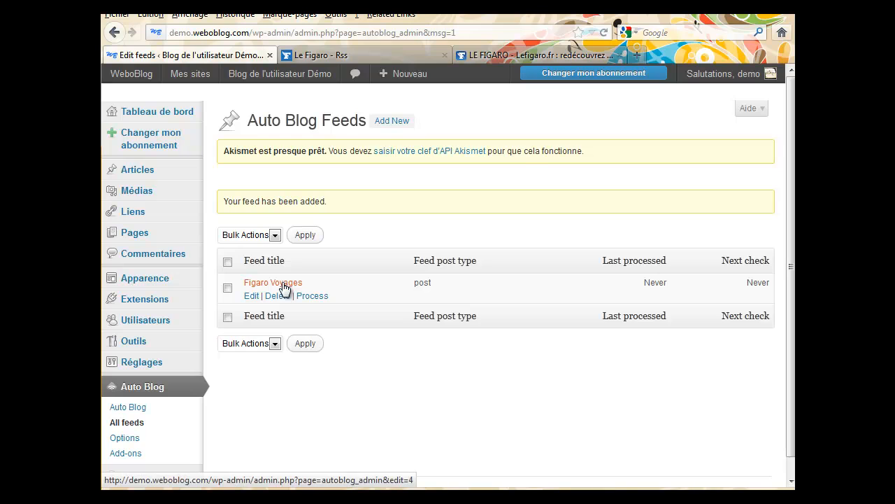
Edit Figaro Voyages, keeping status Published and processing Never (paused), and update the feed
click(250, 298)
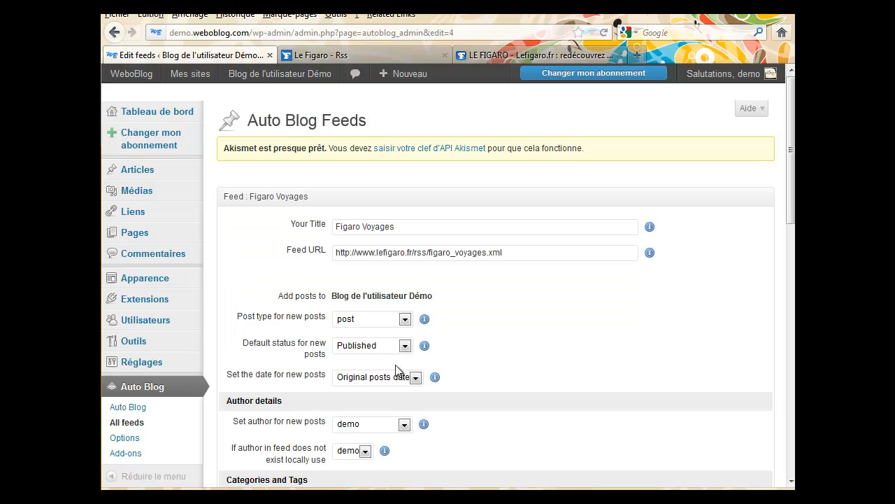
click(404, 346)
click(405, 347)
scroll(790, 294, down, 4)
drag(790, 294, 792, 465)
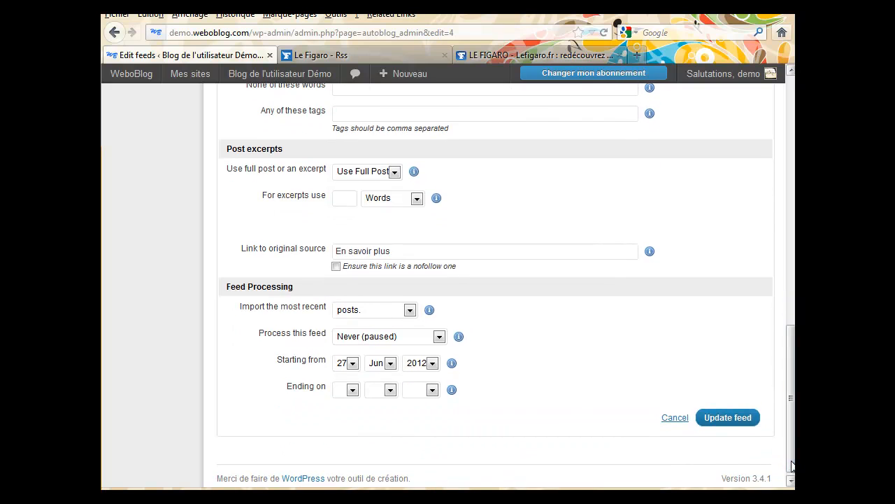
click(439, 337)
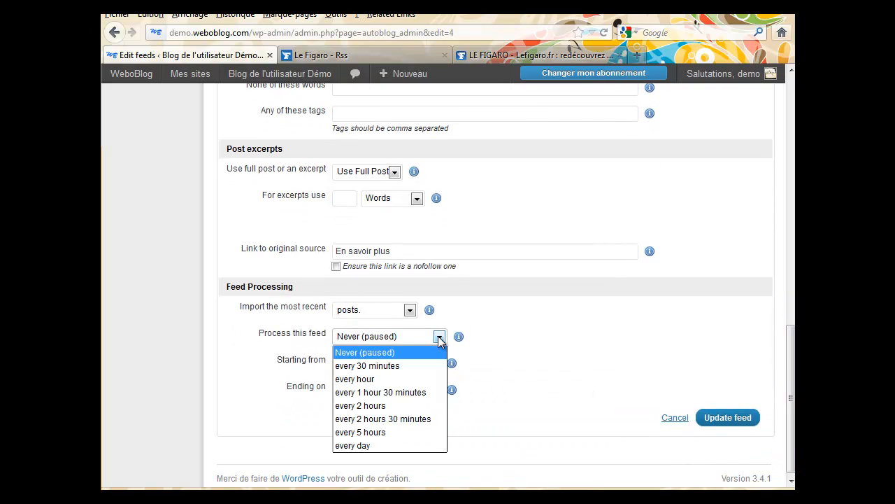
click(403, 339)
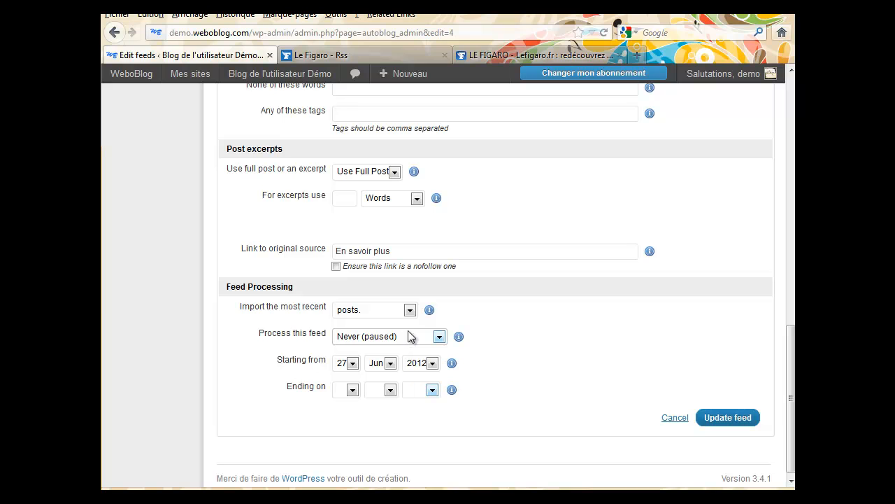
click(731, 419)
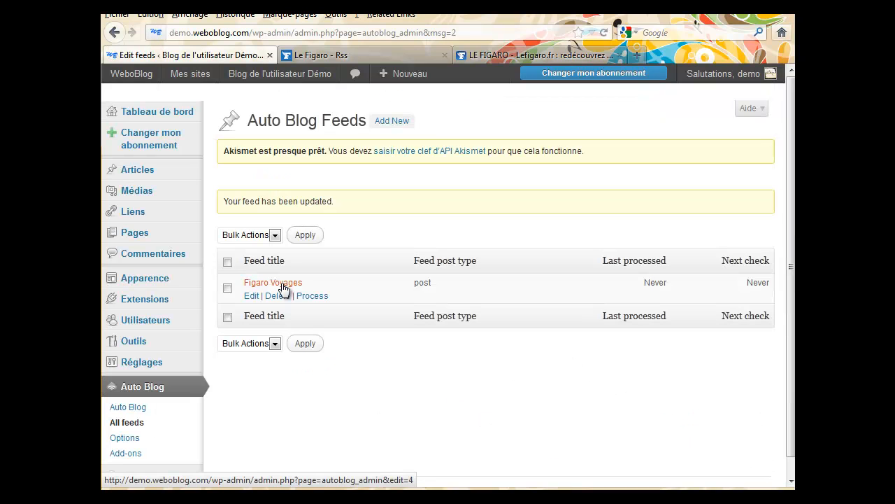
Open the demo blog's public site from 'Aller sur le site' in a new tab
mouse_move(283, 291)
mouse_move(253, 79)
right_click(252, 98)
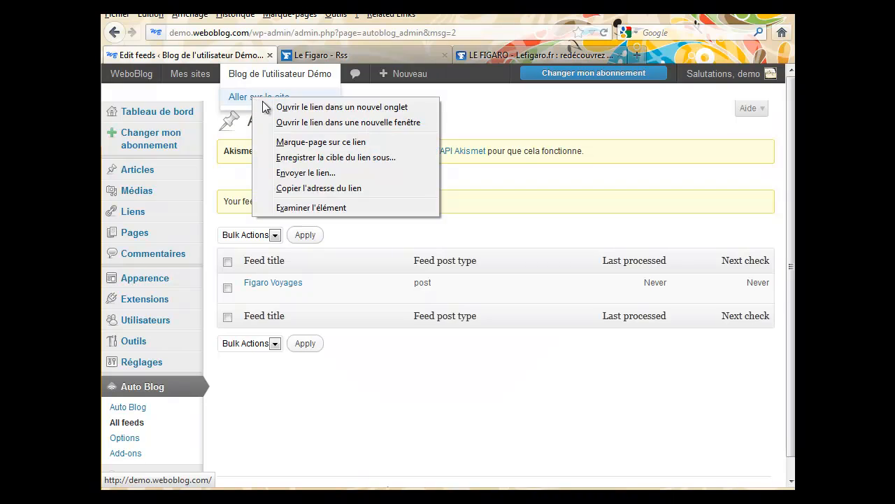
click(280, 106)
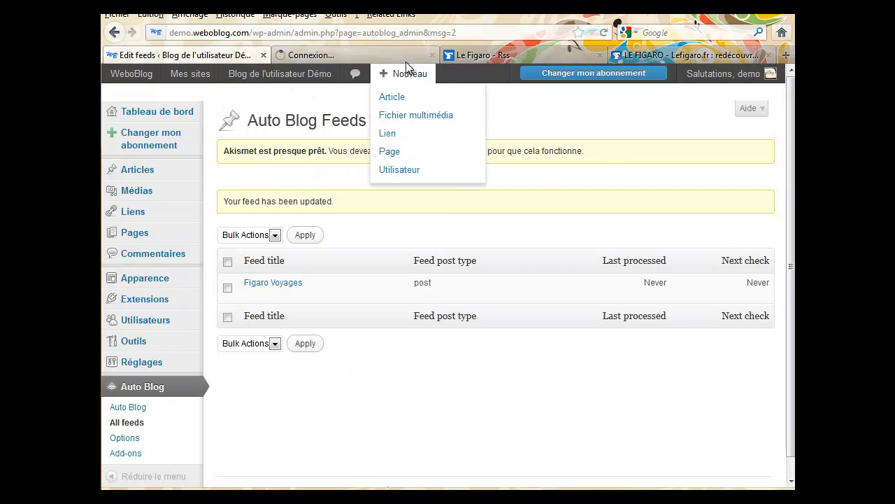
Browse the public blog, then return to the Edit feeds tab
click(370, 55)
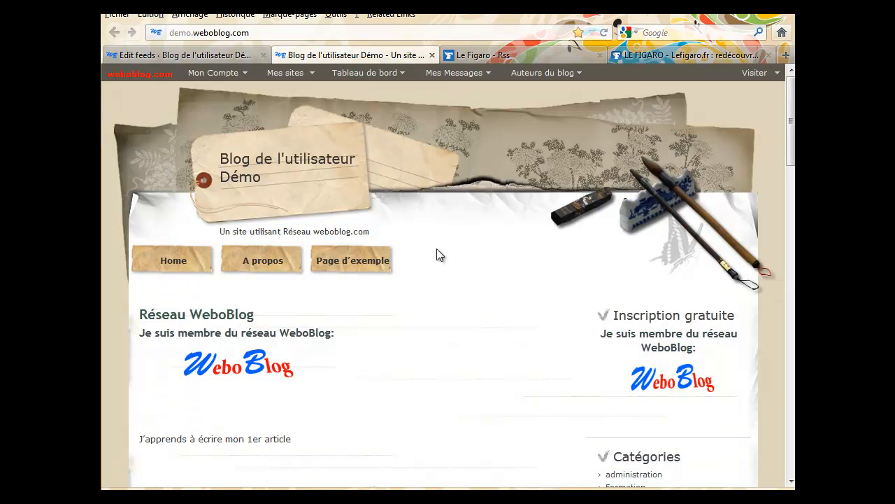
scroll(437, 249, down, 5)
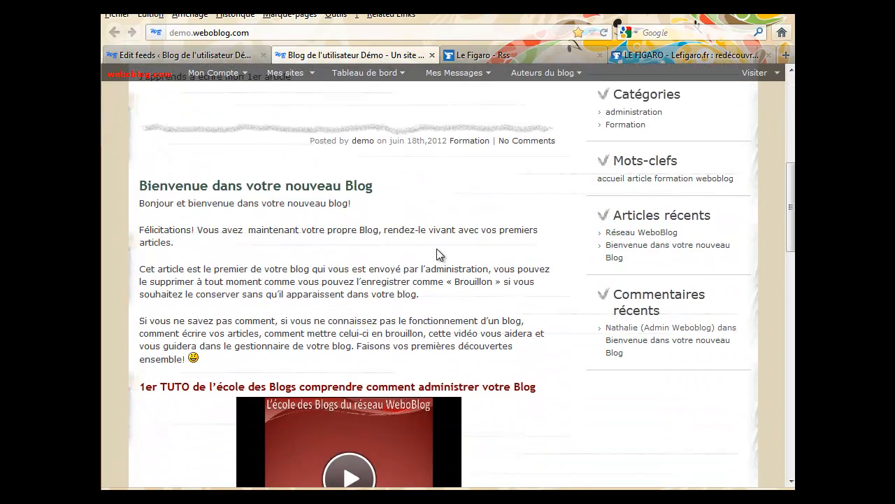
scroll(436, 251, down, 10)
scroll(438, 254, up, 4)
scroll(436, 255, up, 11)
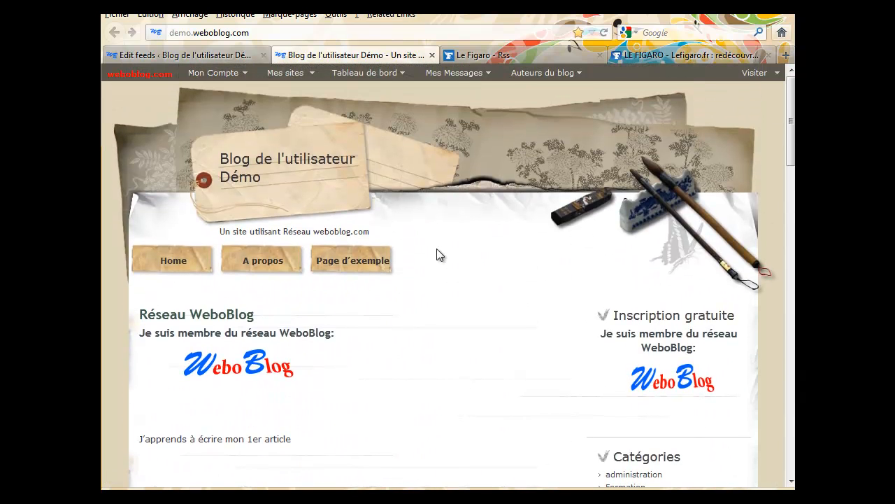
scroll(428, 324, down, 2)
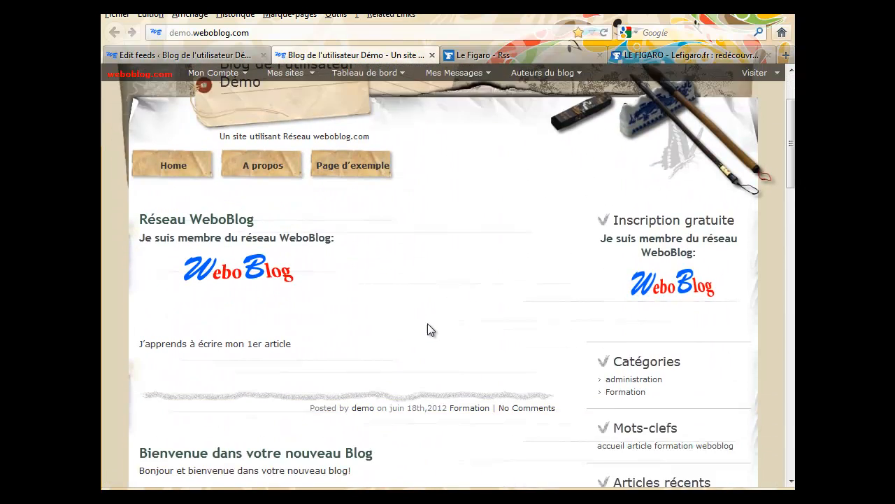
scroll(427, 330, up, 2)
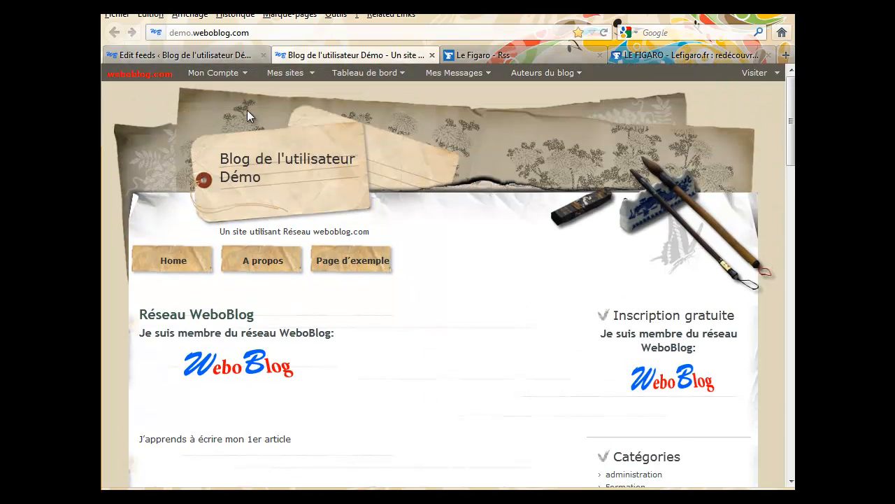
click(215, 53)
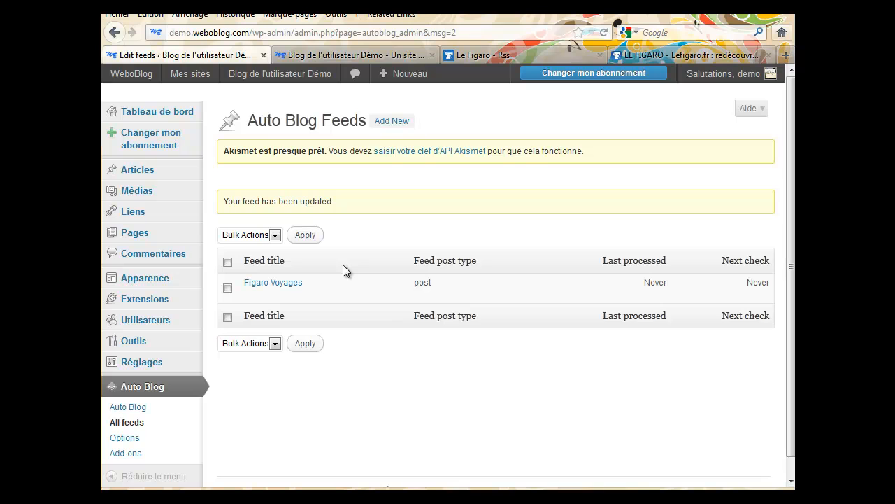
Run Process on the Figaro Voyages feed and confirm with OK
mouse_move(317, 276)
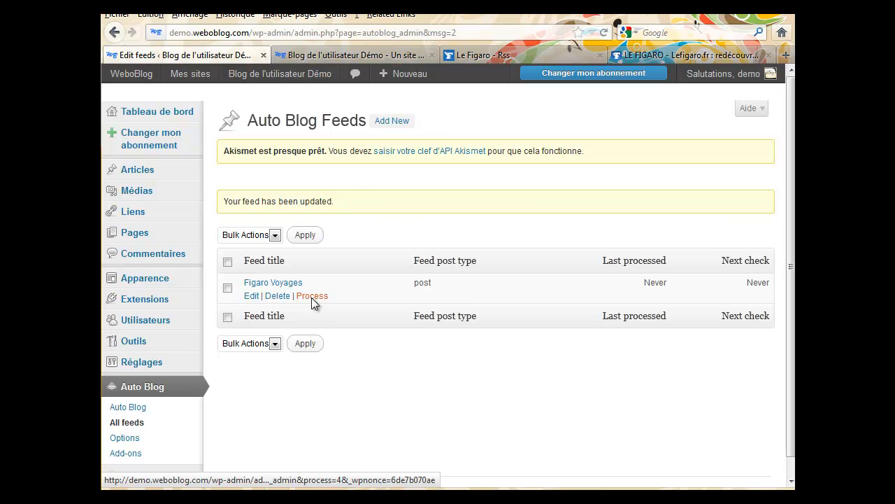
click(312, 296)
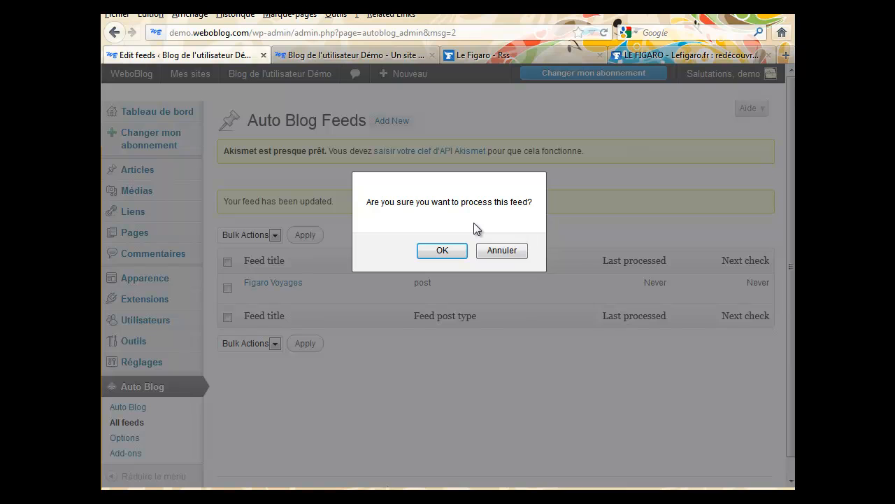
click(442, 252)
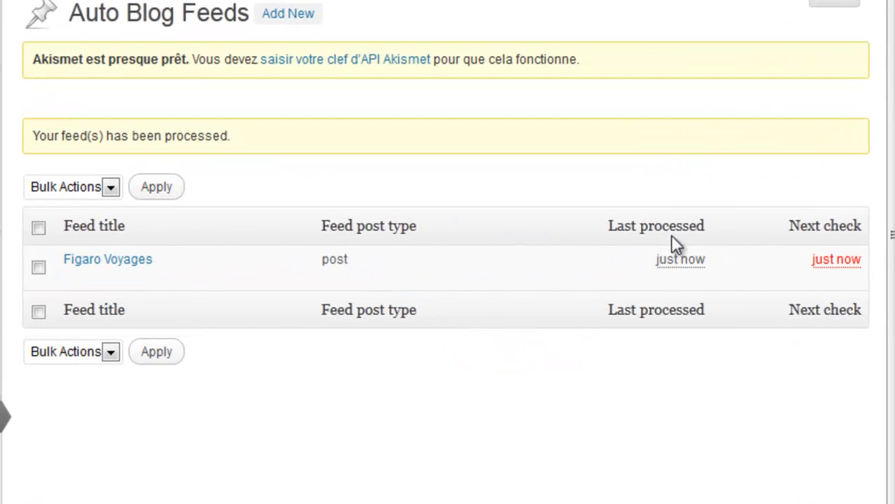
mouse_move(690, 269)
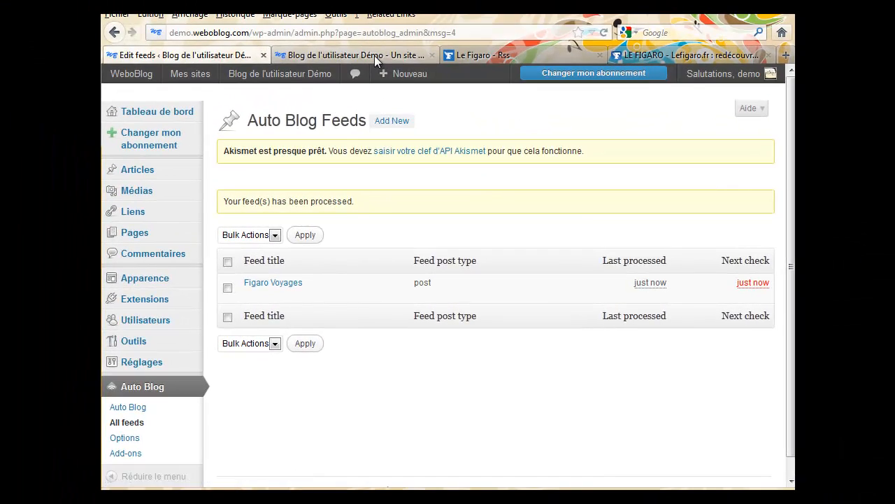
Reload the demo blog to browse the three imported Figaro posts, then view the LE FIGARO feed
click(374, 55)
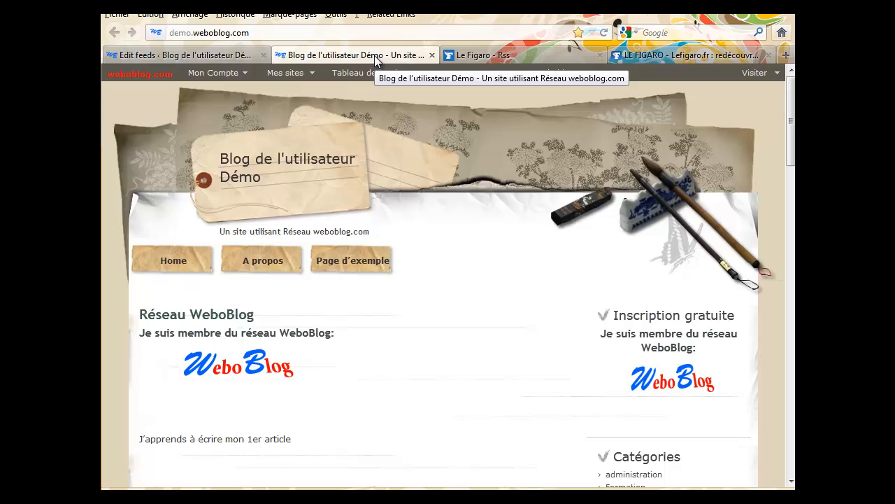
click(603, 32)
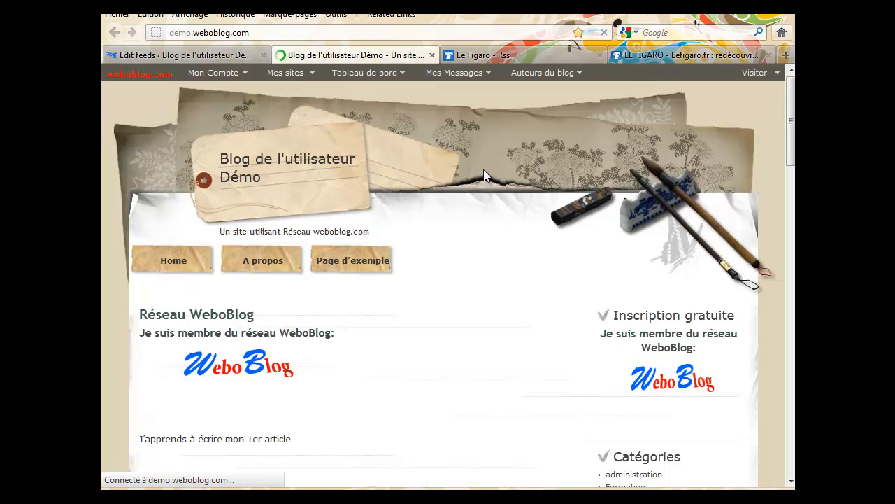
scroll(483, 169, down, 4)
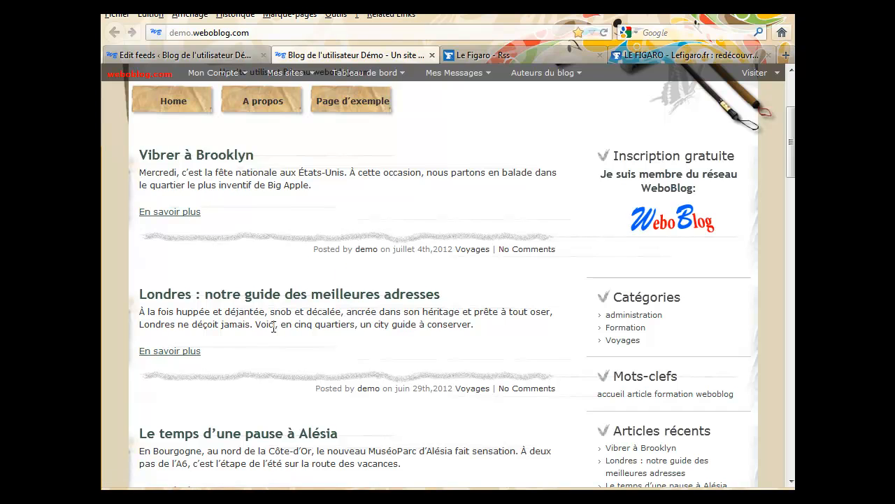
scroll(273, 327, down, 2)
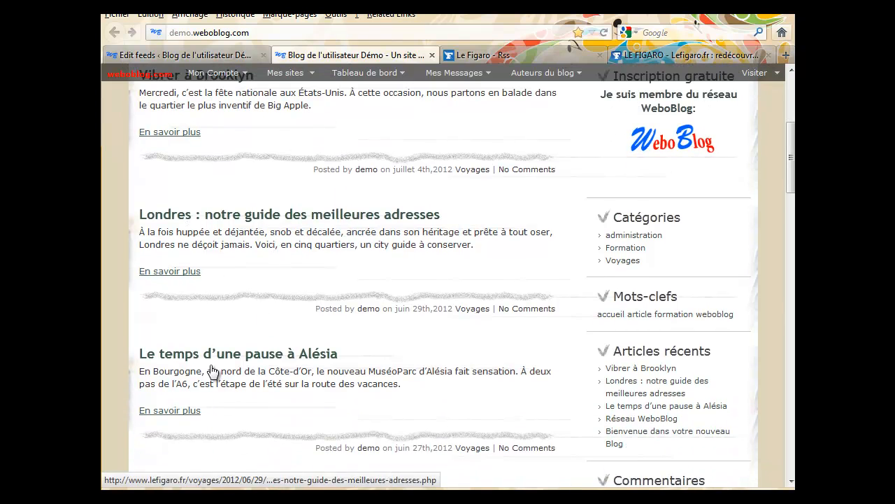
scroll(221, 380, down, 1)
scroll(221, 380, down, 3)
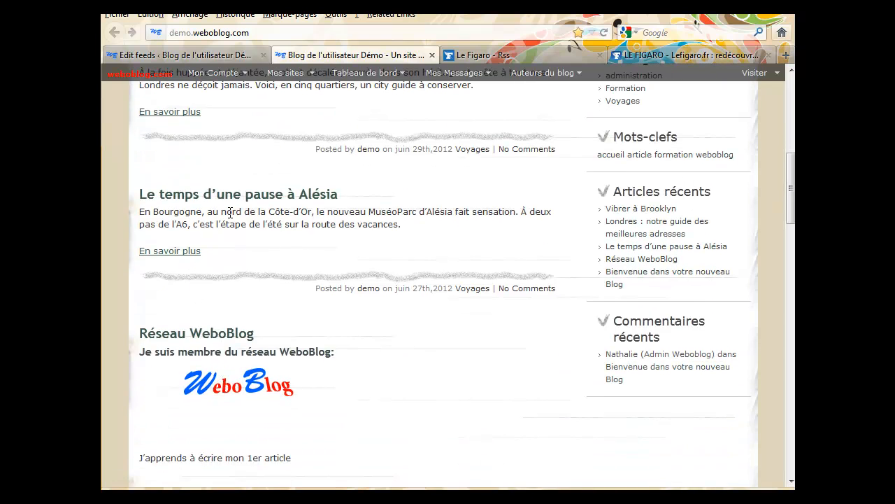
scroll(235, 214, up, 5)
scroll(235, 215, up, 2)
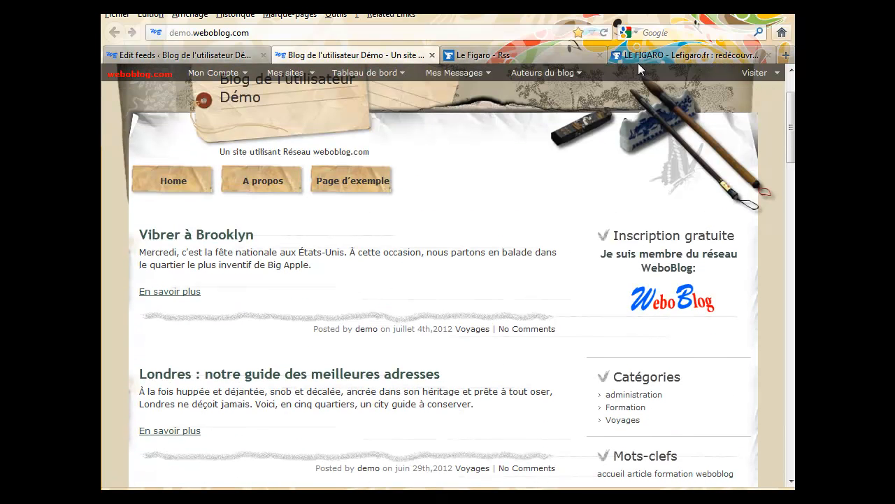
click(647, 54)
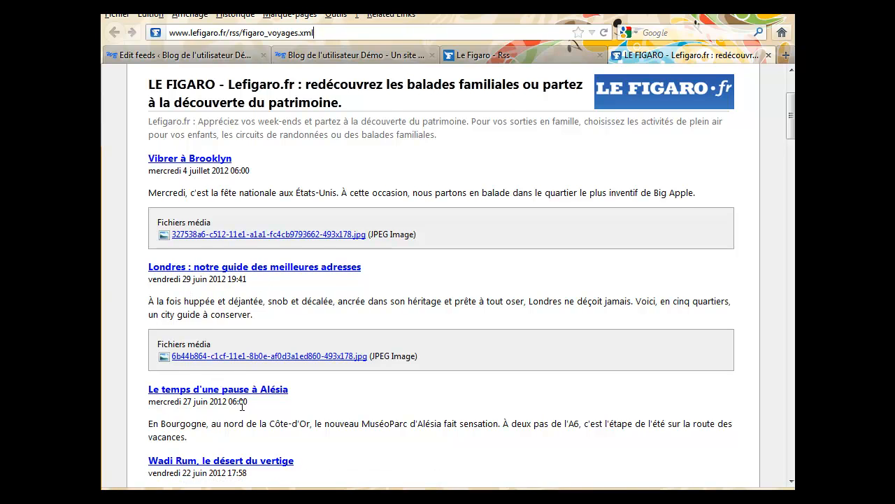
Scroll through the Le Figaro feed and blog front page, then return to Edit feeds
scroll(242, 405, down, 2)
scroll(249, 405, down, 4)
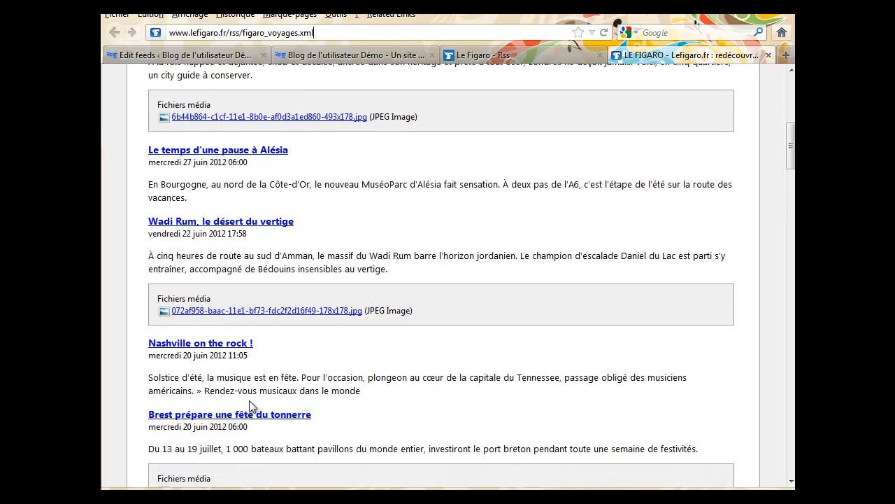
scroll(249, 405, up, 4)
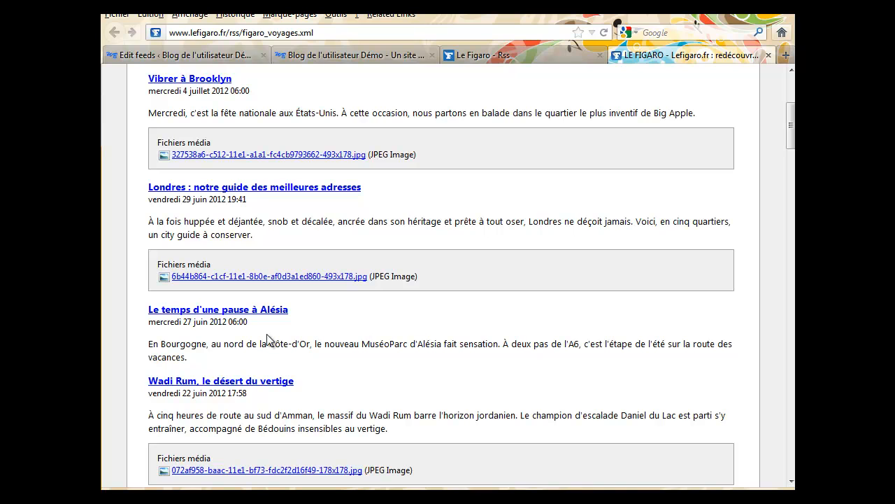
scroll(269, 336, up, 5)
click(345, 59)
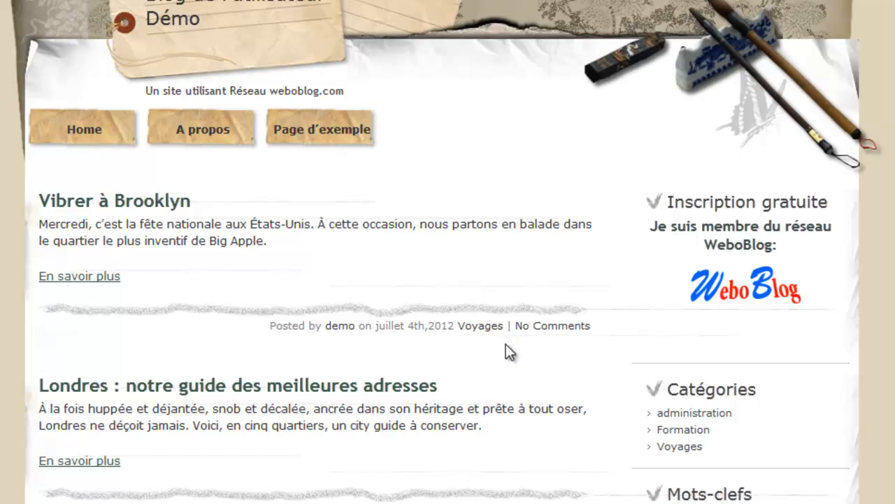
scroll(507, 345, down, 5)
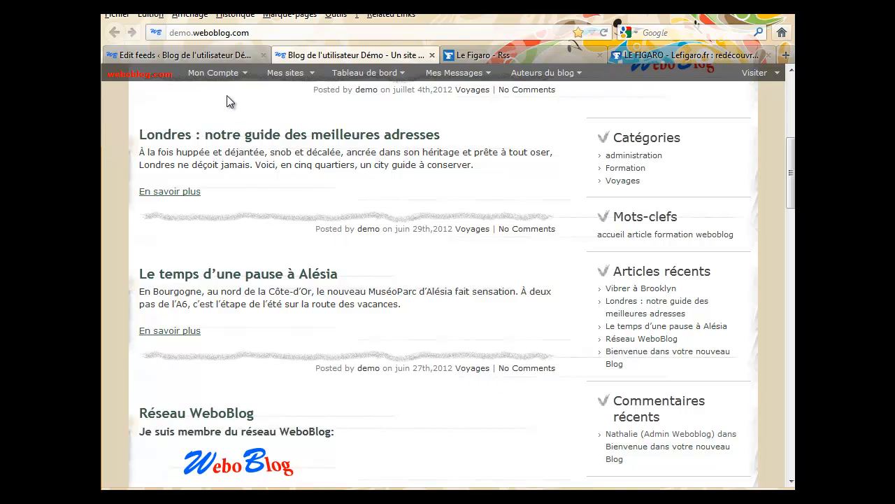
click(222, 54)
Open Articles > Tous les articles to see the 5 published posts
mouse_move(133, 175)
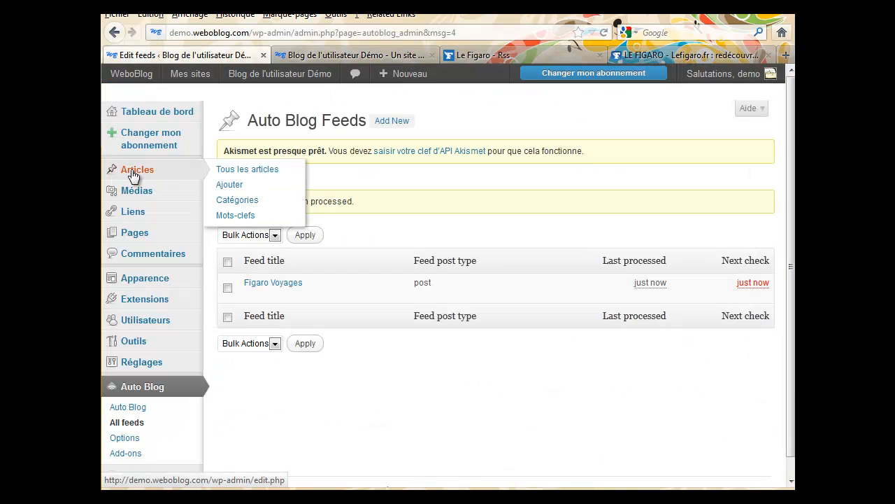
click(231, 176)
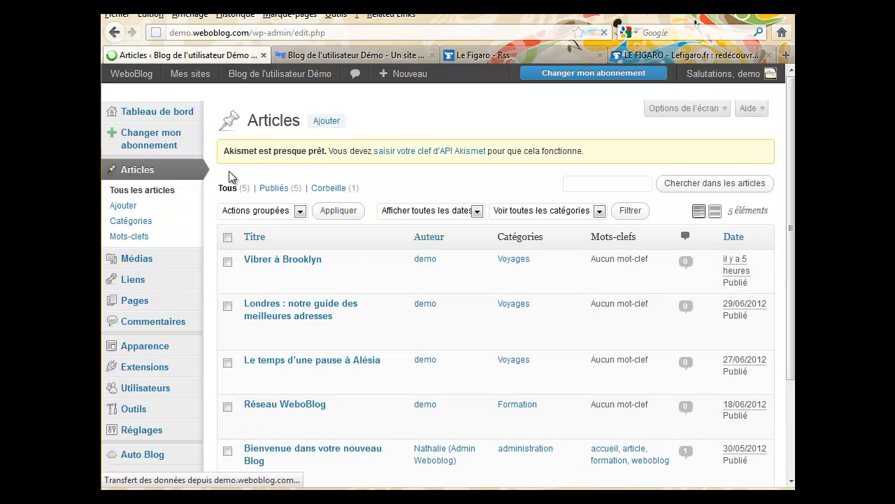
scroll(223, 273, down, 2)
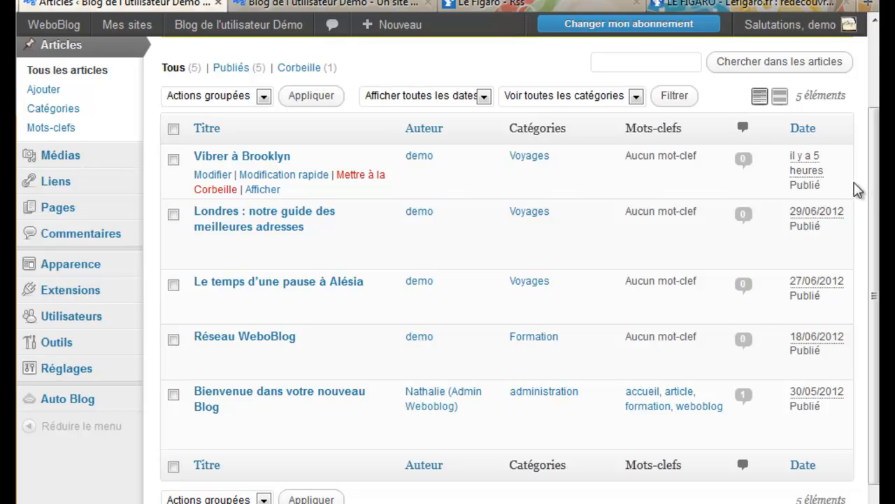
drag(875, 200, 874, 224)
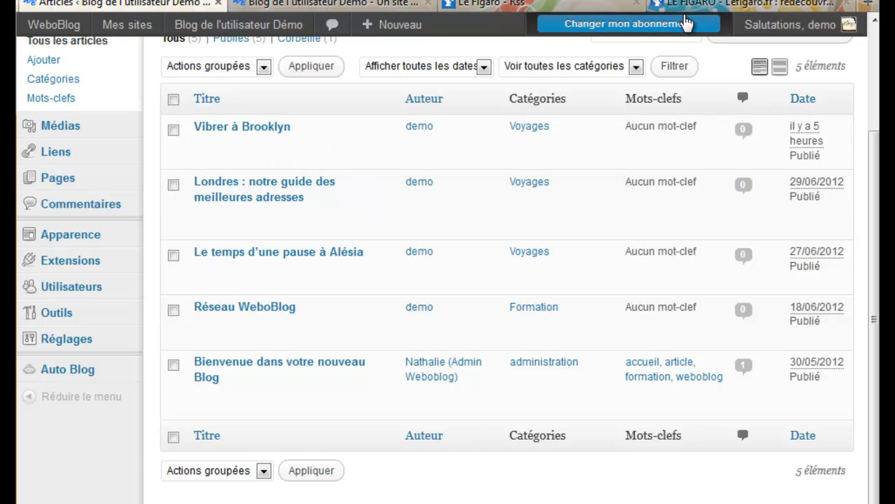
Compare the LE FIGARO feed and the blog with the articles list
click(672, 4)
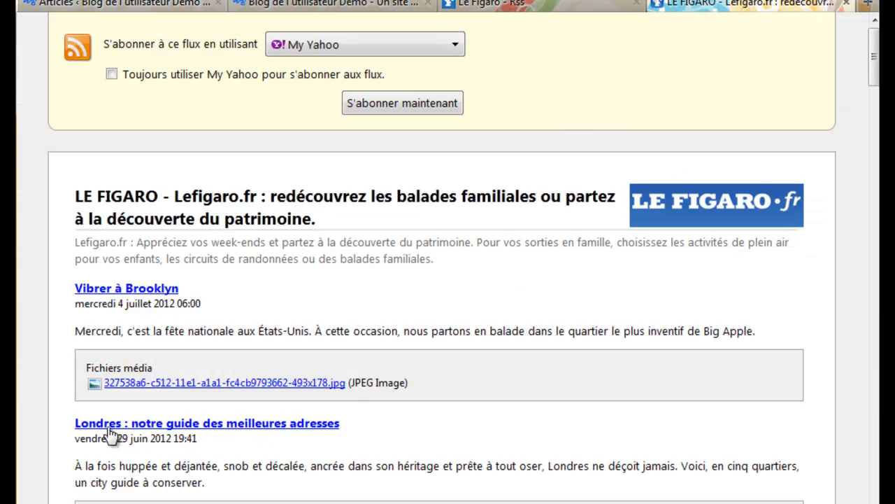
scroll(167, 459, down, 1)
scroll(167, 458, down, 5)
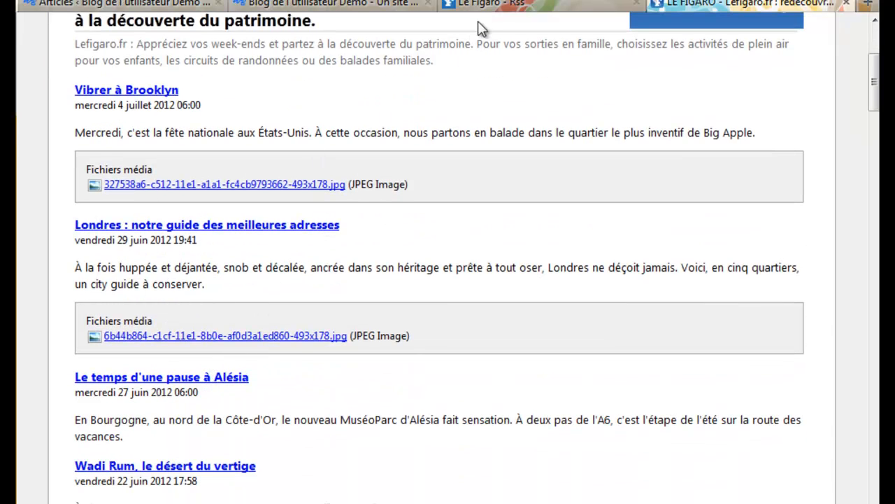
click(346, 5)
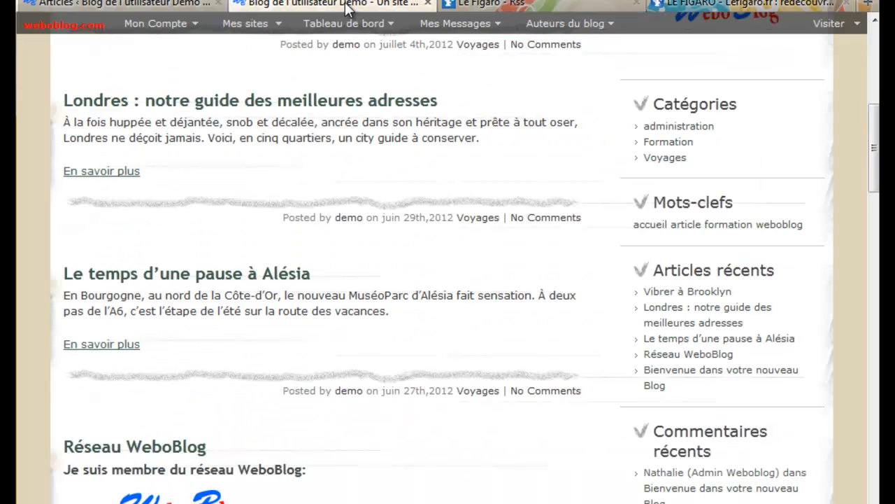
click(168, 7)
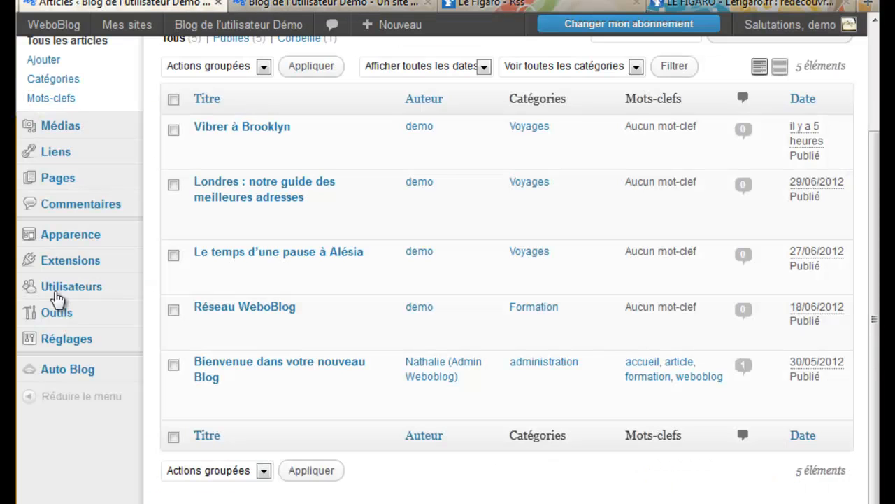
Open the Auto Blog dashboard charting Figaro Voyages posts per day
mouse_move(69, 377)
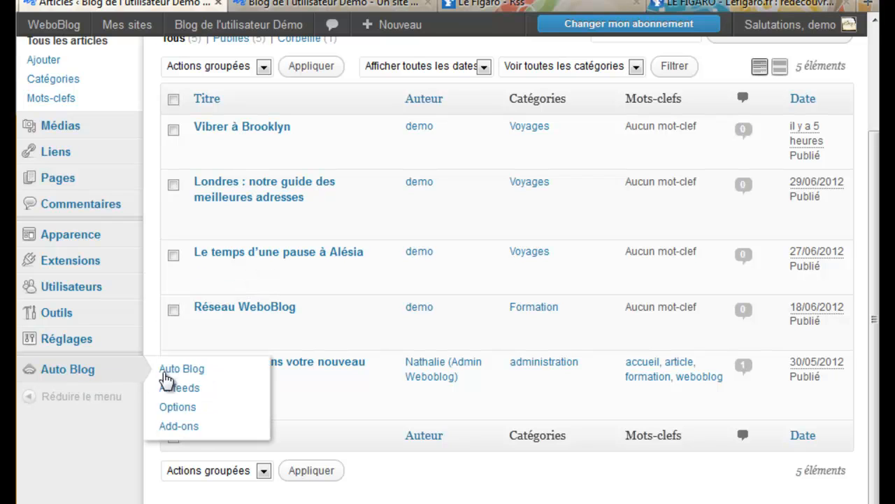
click(171, 377)
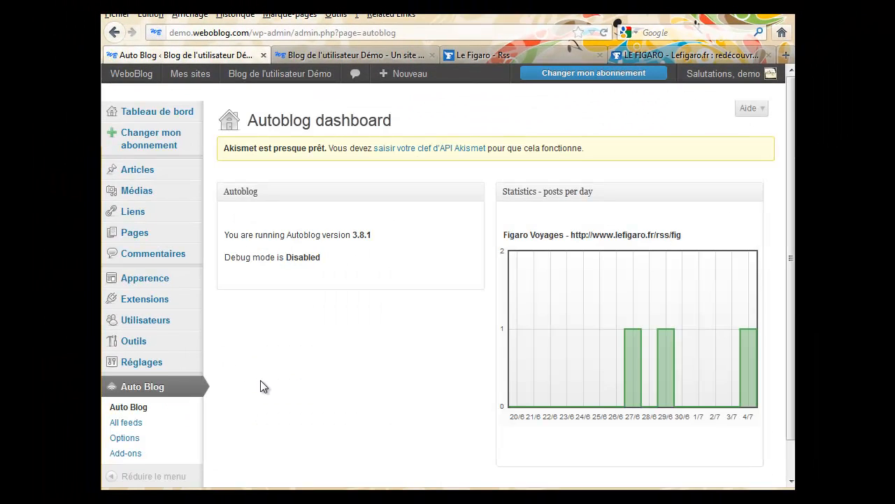
scroll(260, 387, down, 1)
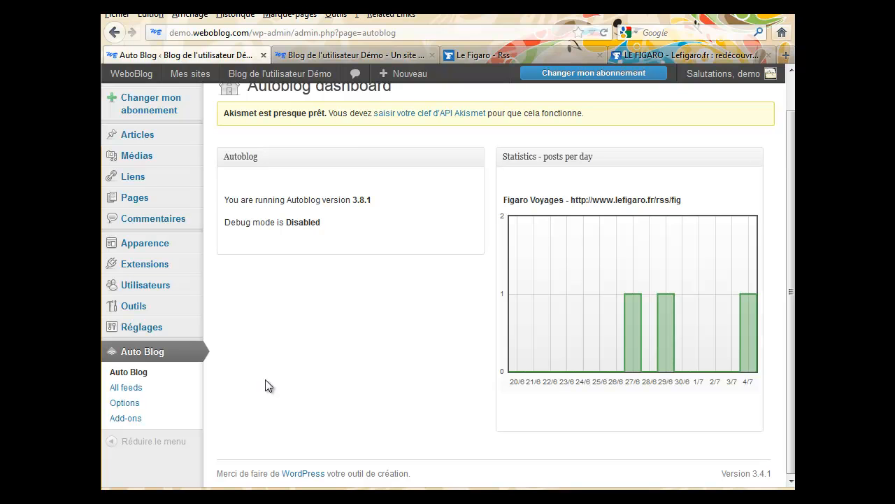
On the demo blog, read the Londres article, then list the Voyages category posts
click(353, 54)
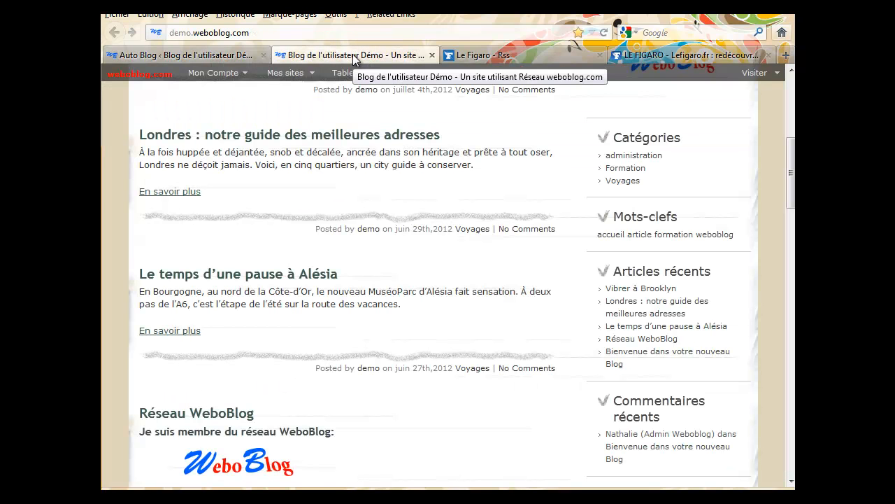
click(270, 137)
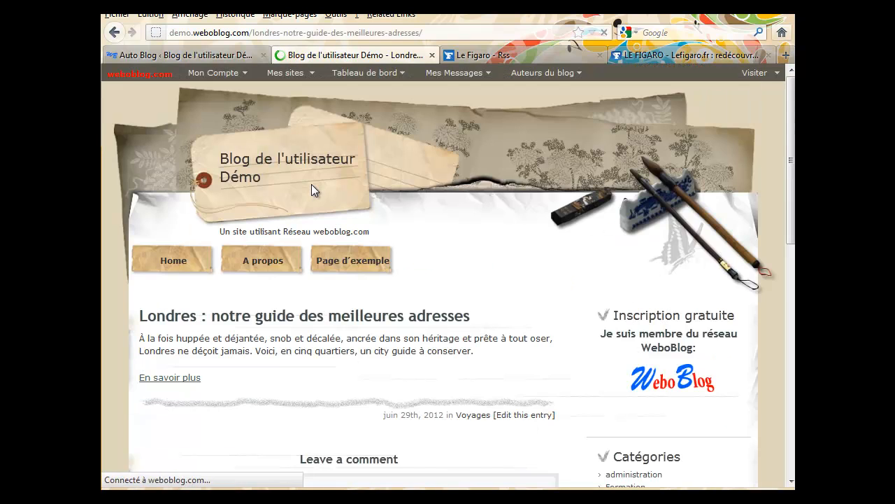
scroll(326, 306, down, 6)
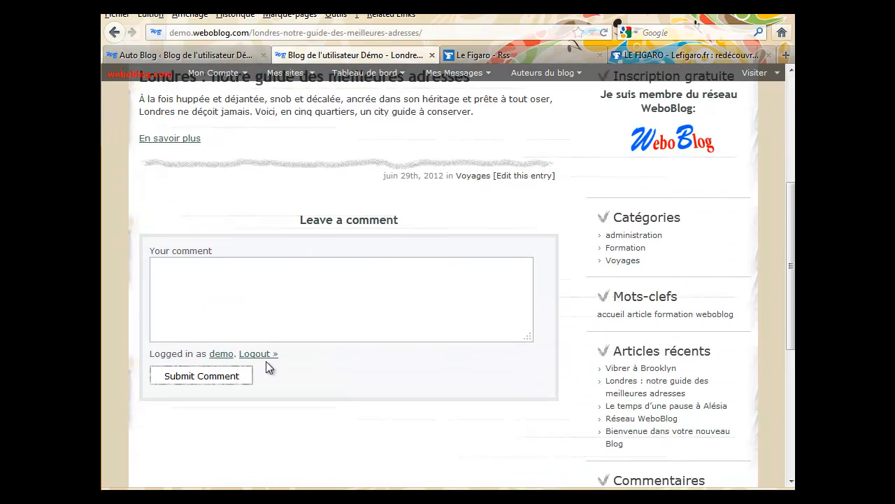
click(475, 284)
scroll(474, 284, up, 2)
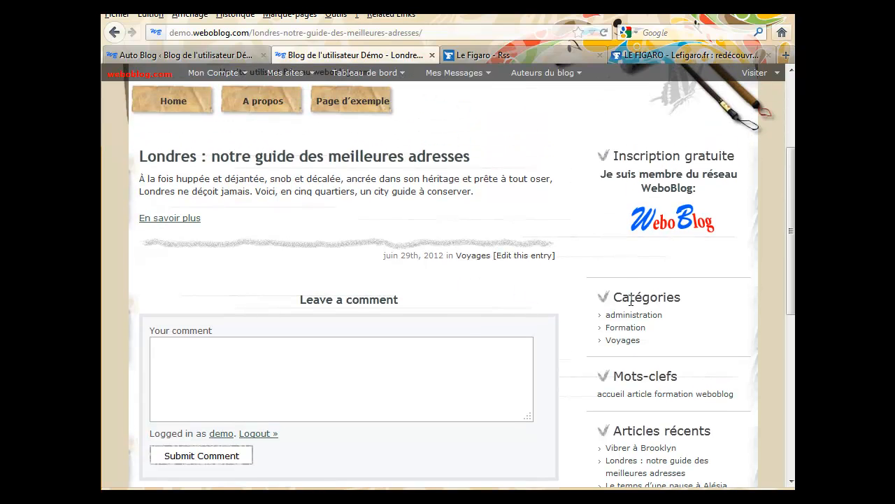
click(621, 341)
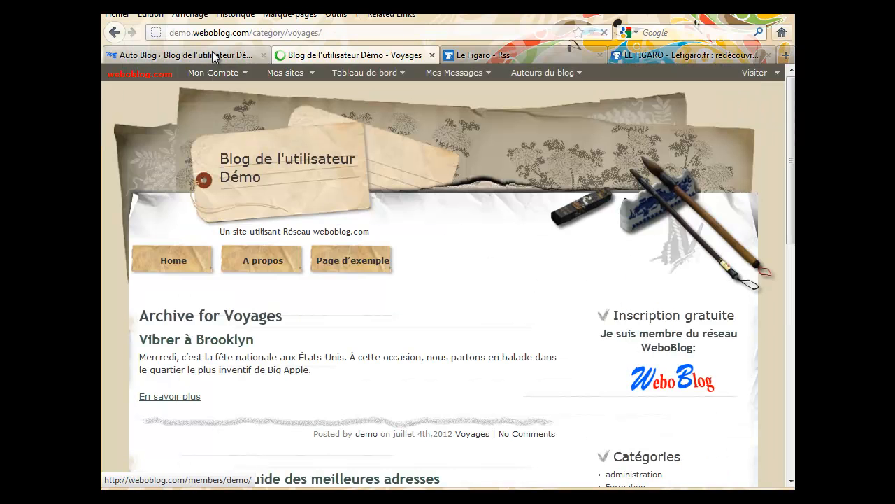
scroll(260, 283, down, 8)
scroll(258, 283, up, 8)
Open Auto Blog > All feeds, glance at the Le Figaro RSS page, and return to it
click(218, 54)
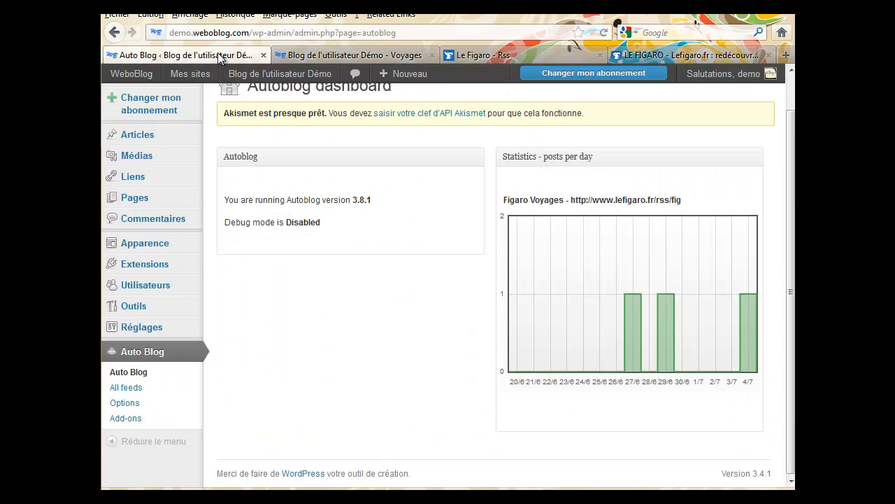
click(138, 389)
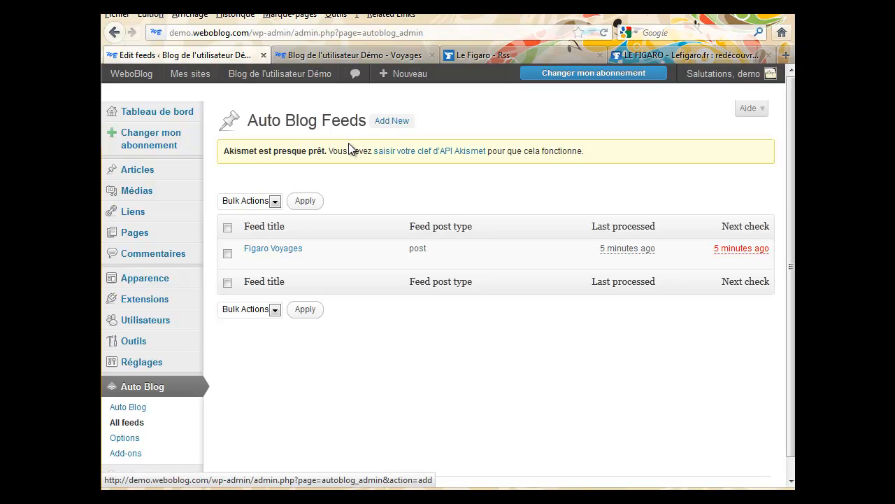
click(489, 54)
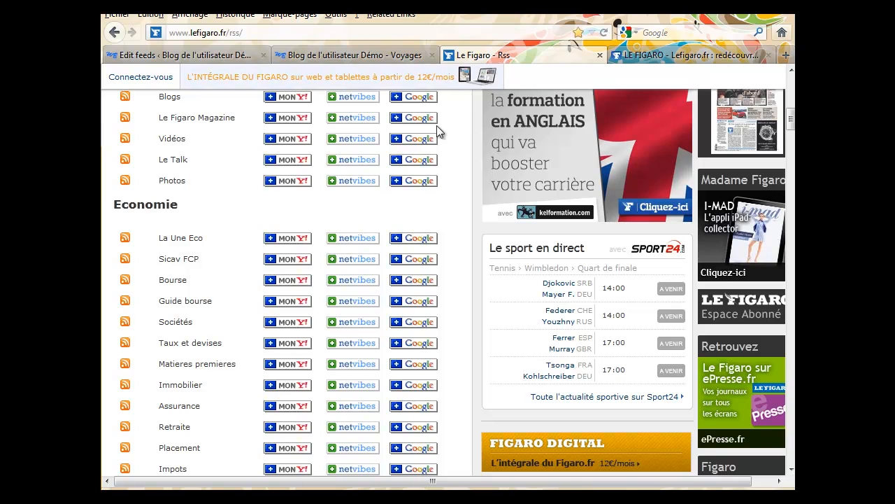
scroll(236, 329, up, 3)
scroll(237, 329, up, 3)
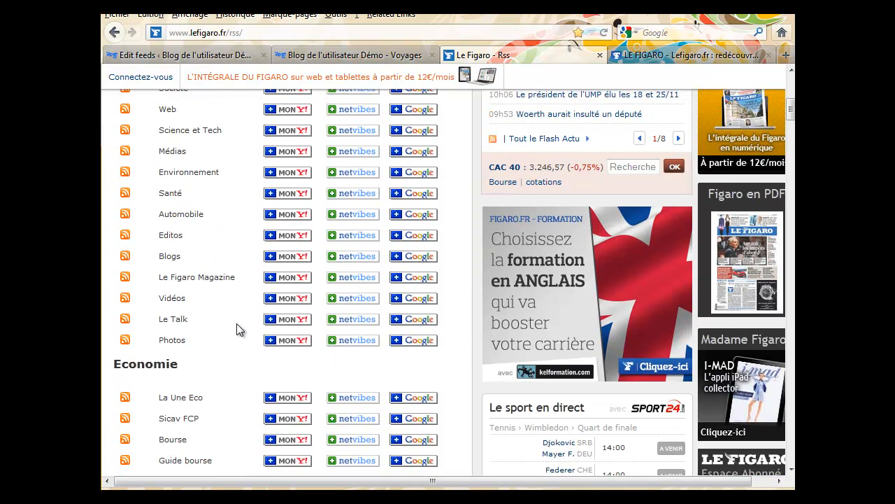
scroll(236, 329, up, 2)
scroll(236, 329, down, 15)
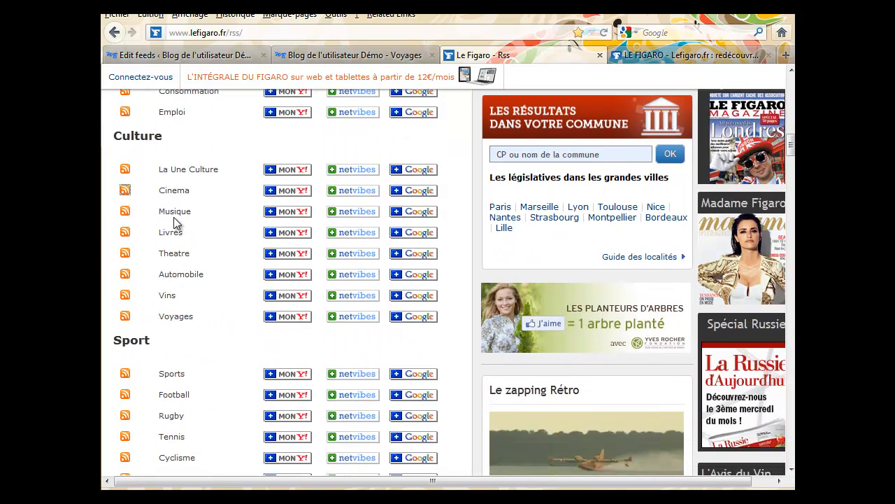
scroll(234, 301, up, 2)
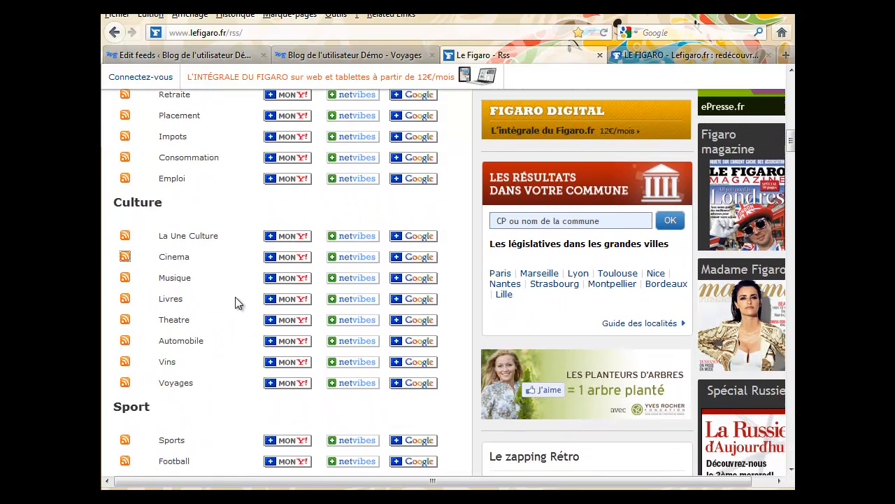
scroll(235, 303, up, 8)
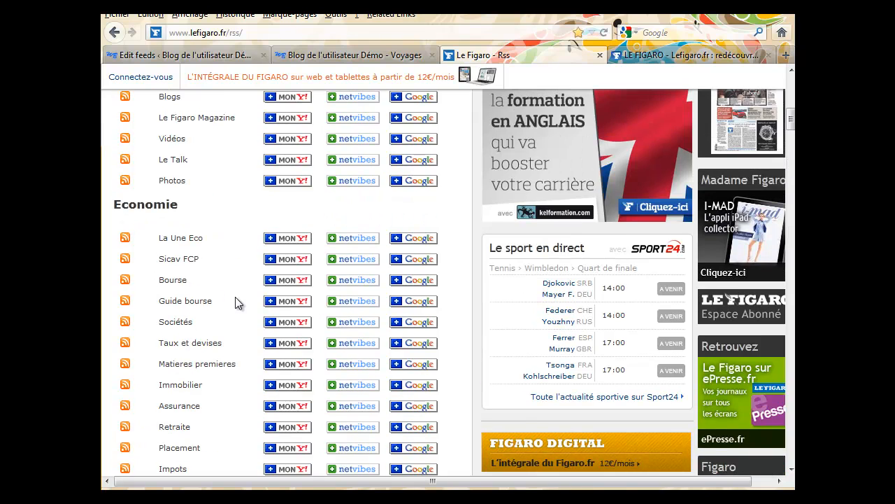
scroll(235, 300, up, 4)
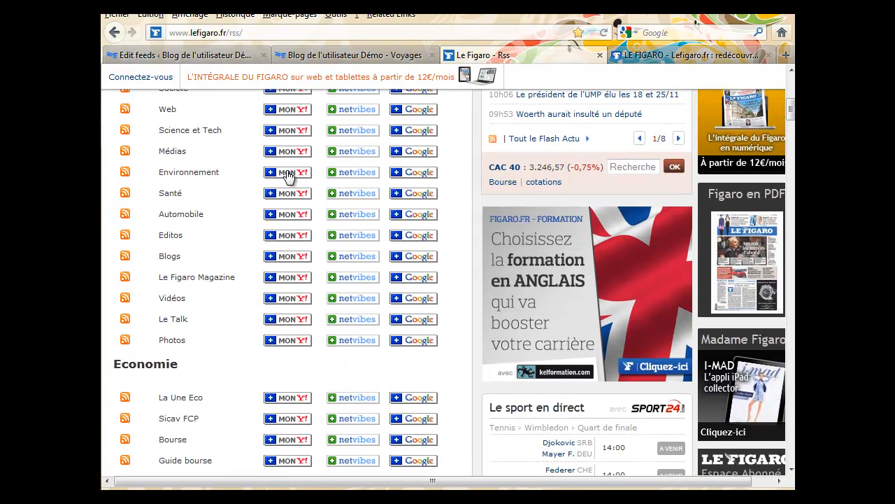
click(184, 55)
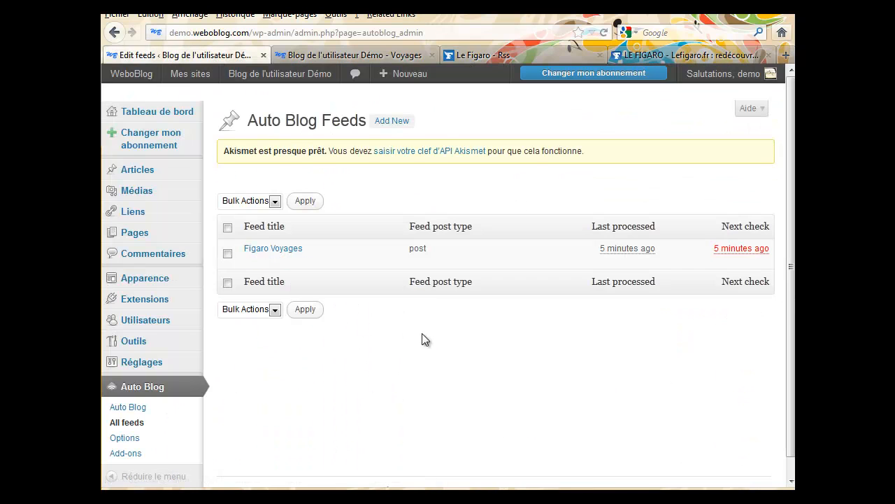
scroll(421, 333, down, 1)
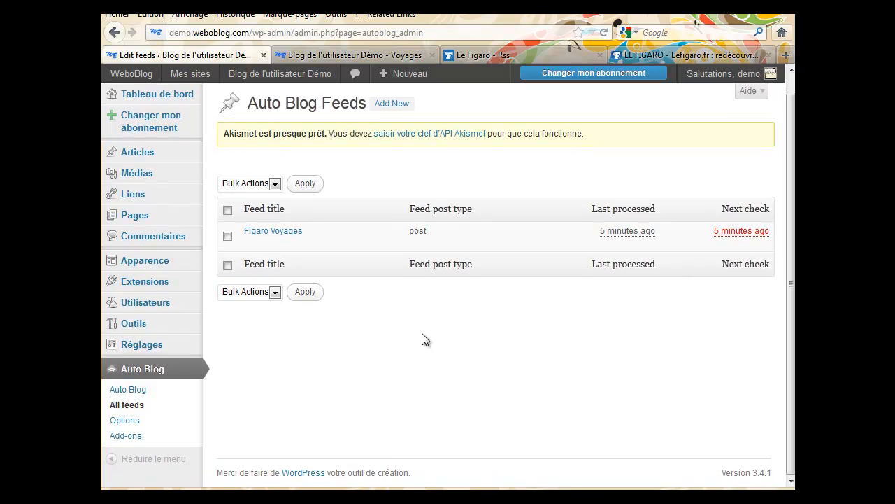
Confirm Debug mode stays Disabled in the Auto Blog options, then go to Add-ons
click(126, 421)
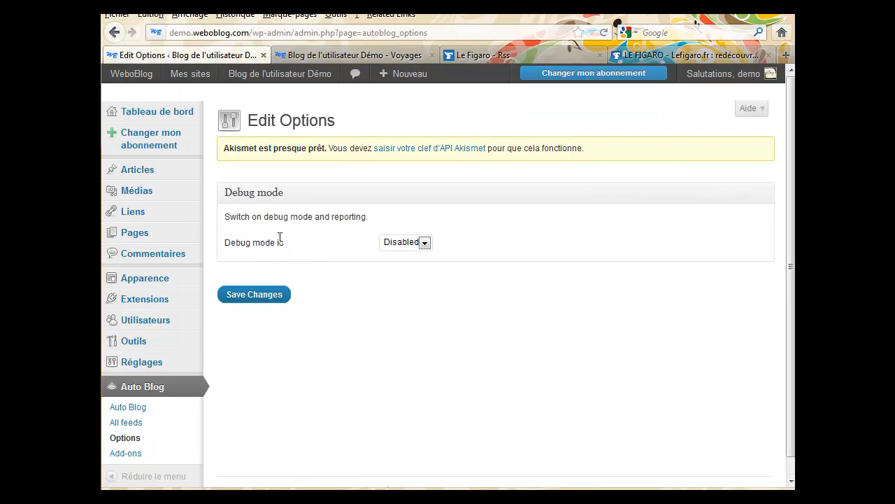
click(424, 242)
click(425, 253)
scroll(328, 400, down, 1)
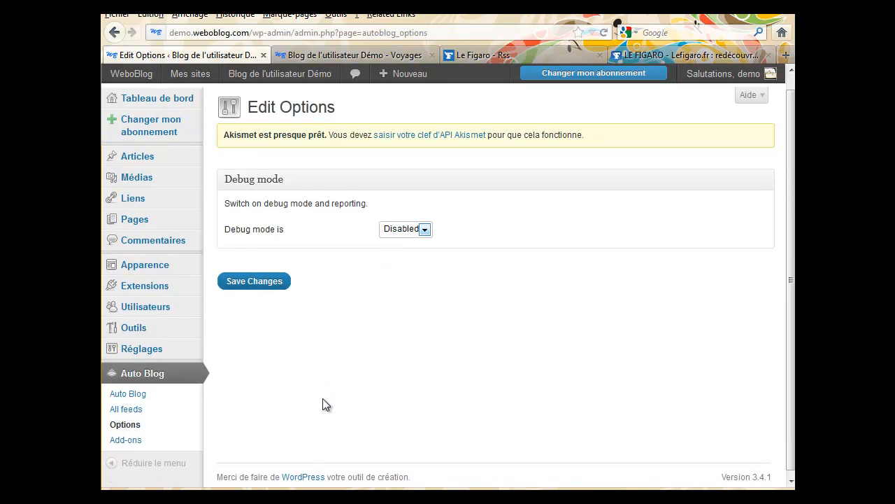
click(121, 436)
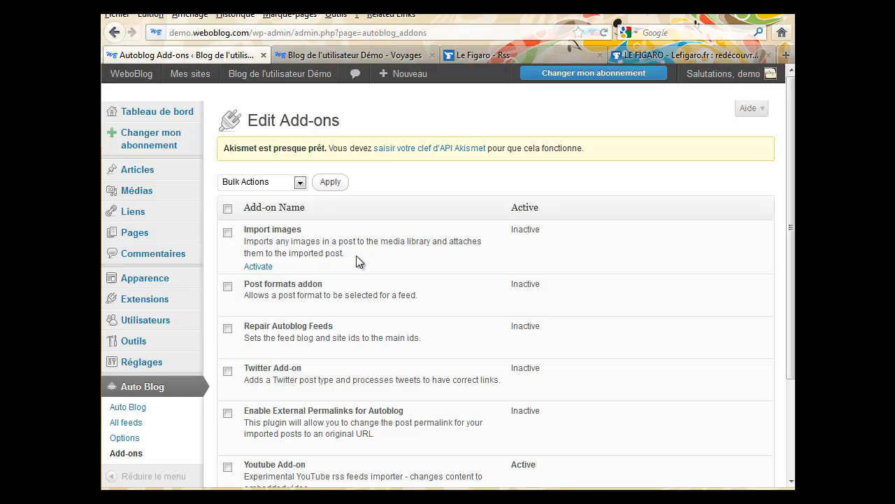
Read the Import images and YouTube add-on descriptions, then return to Auto Blog's All feeds
drag(380, 240, 479, 245)
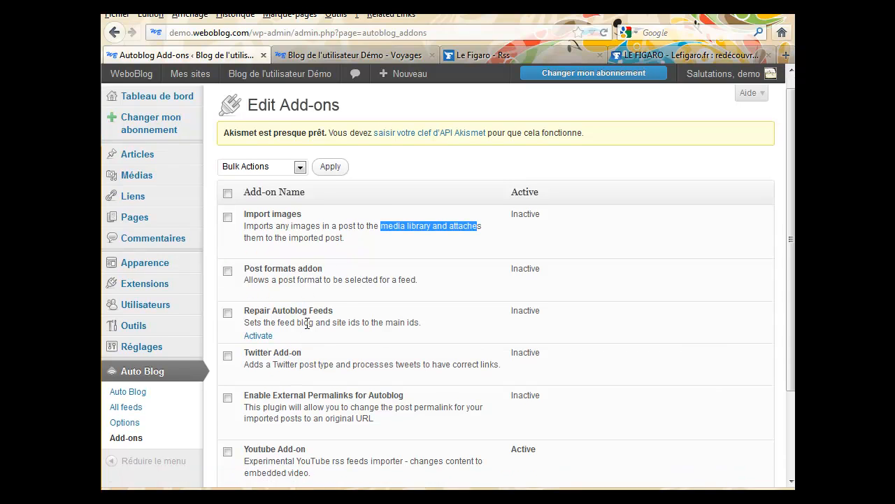
scroll(304, 322, down, 2)
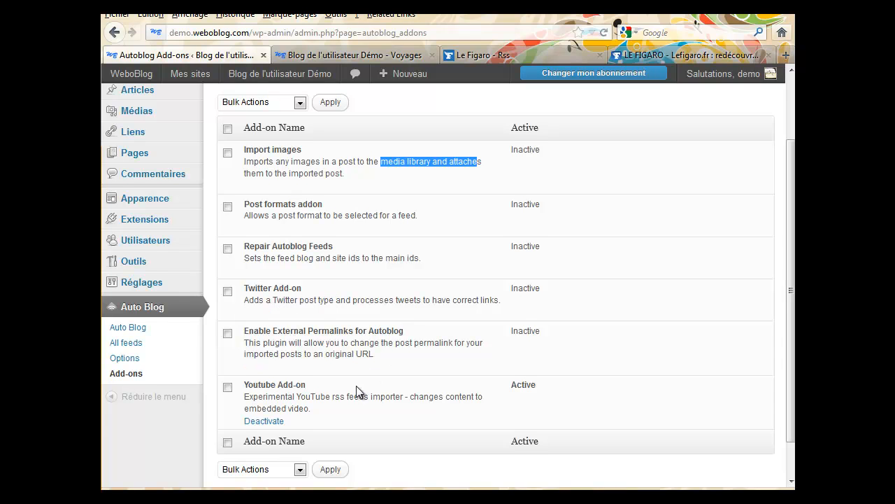
scroll(356, 386, down, 1)
drag(245, 356, 328, 371)
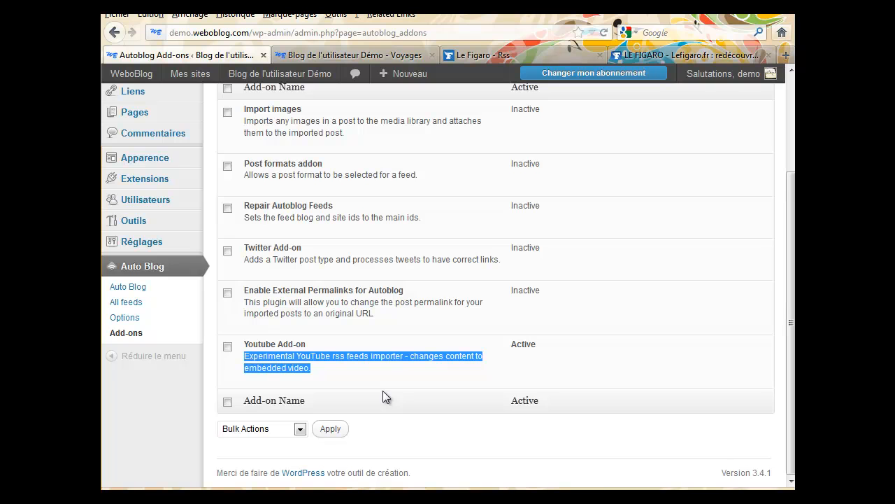
scroll(318, 374, up, 2)
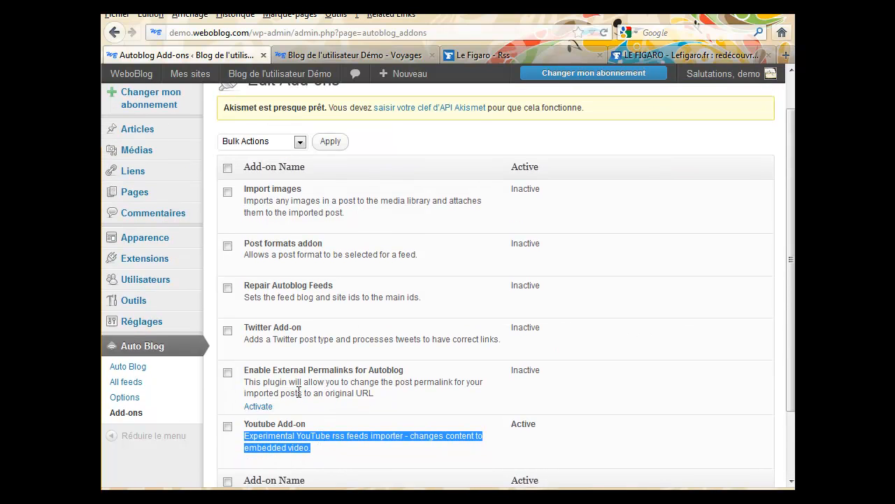
scroll(792, 442, down, 1)
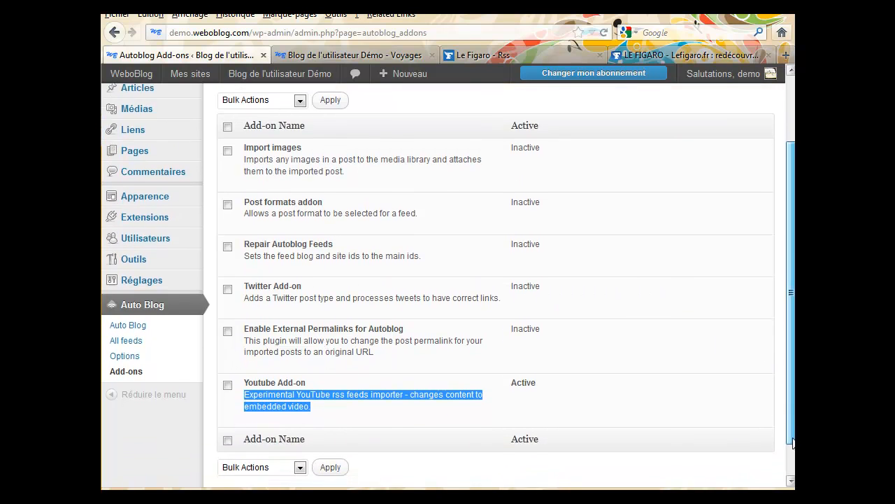
scroll(667, 438, up, 1)
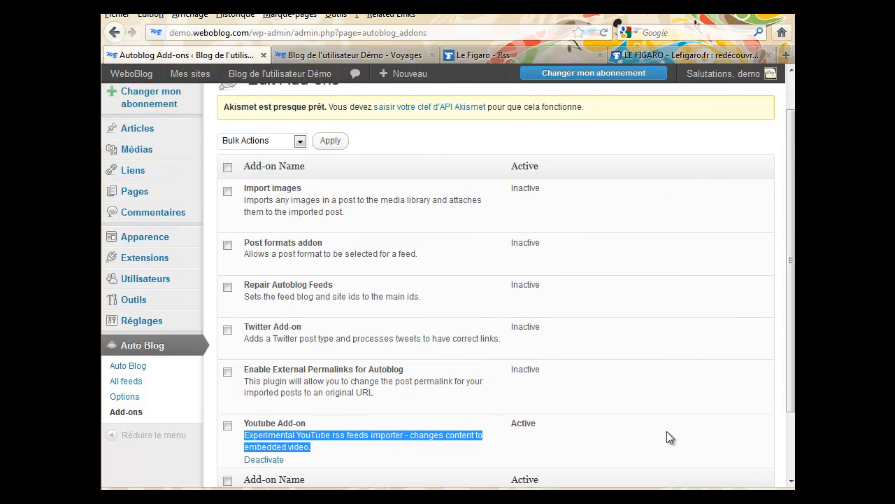
click(139, 366)
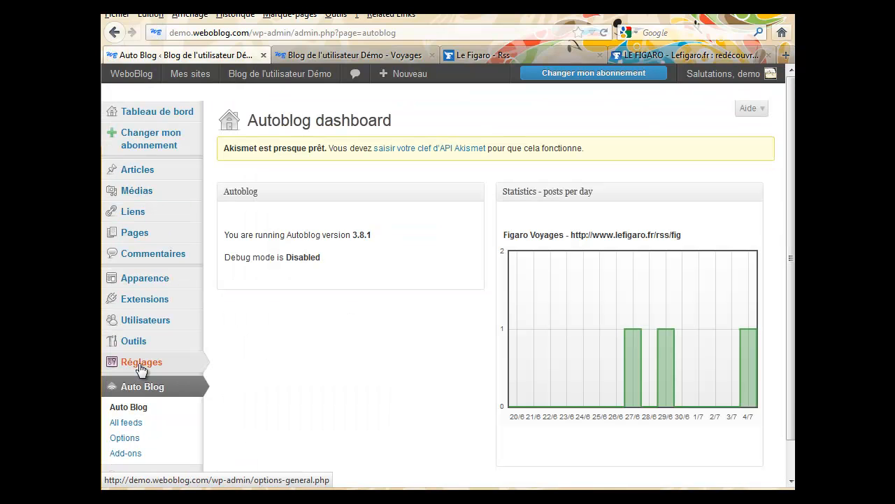
click(139, 424)
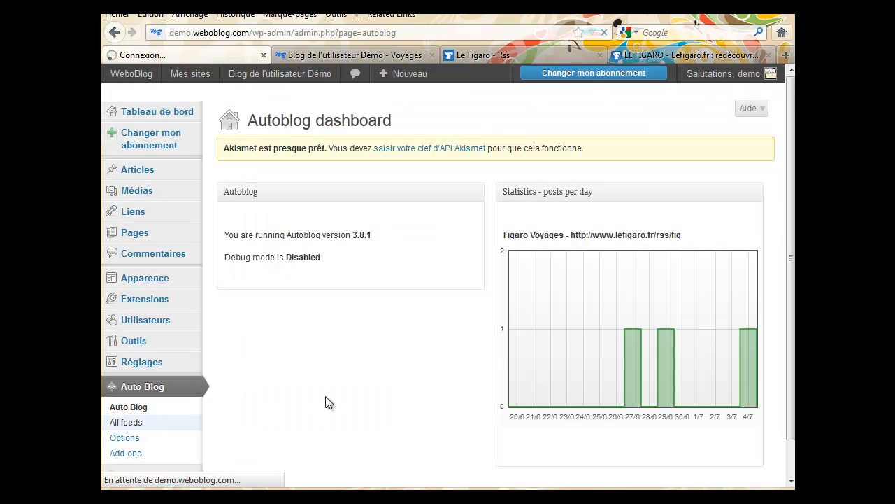